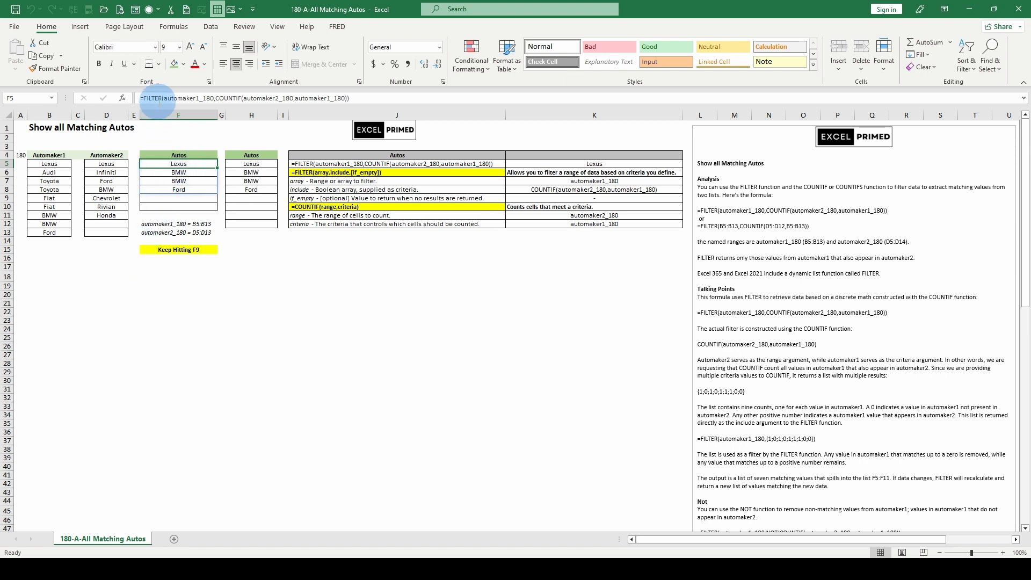
- Evaluate the include argument of the FILTER formula in F5 to its array of counts, then leave the cell unedited
double_click(193, 98)
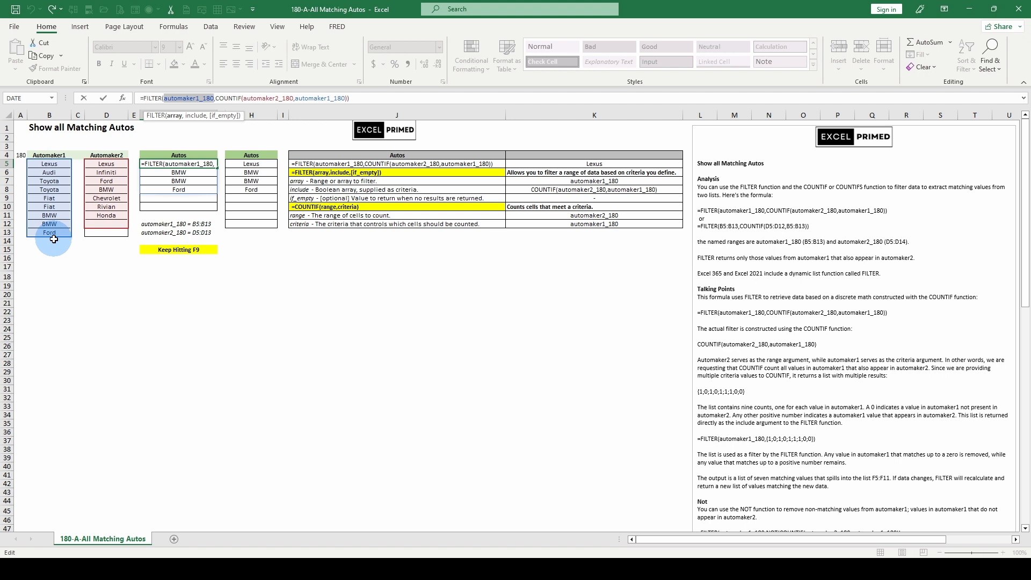
click(195, 115)
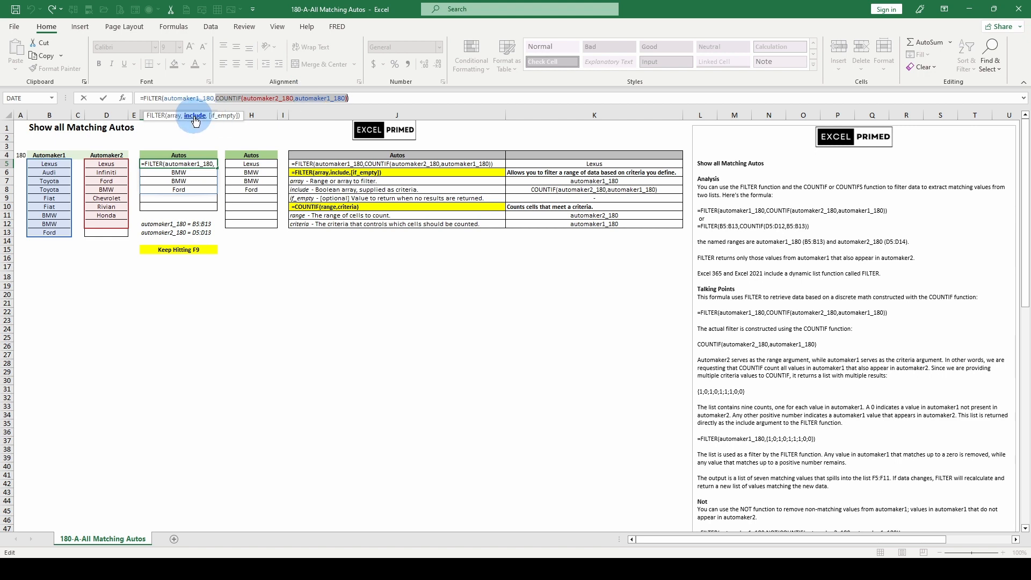
key(F9)
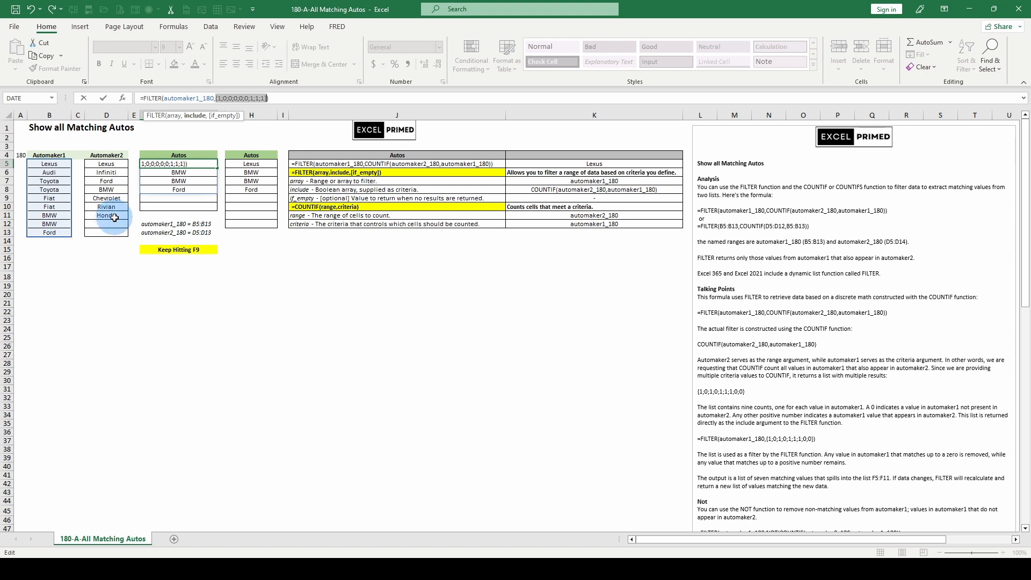
key(Escape)
- Recalculate the workbook for new lists and evaluate the FILTER formula's include argument again without changing it
key(F9)
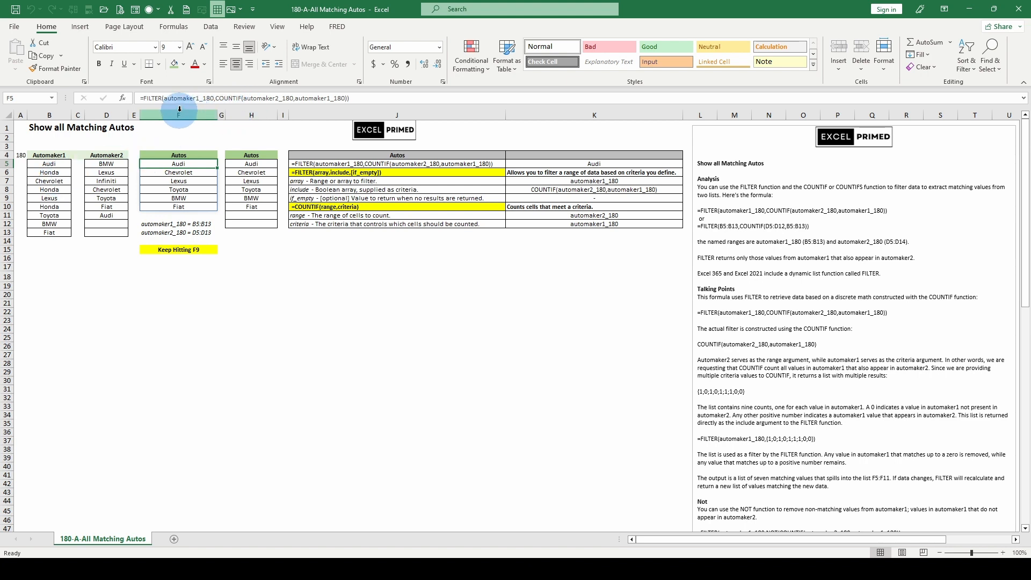
click(209, 98)
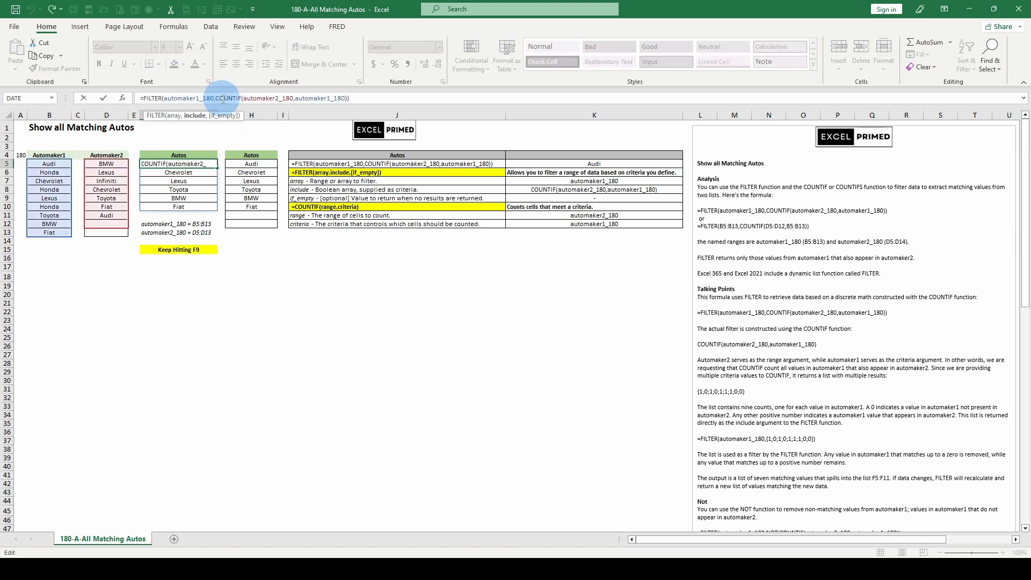
click(194, 116)
key(F9)
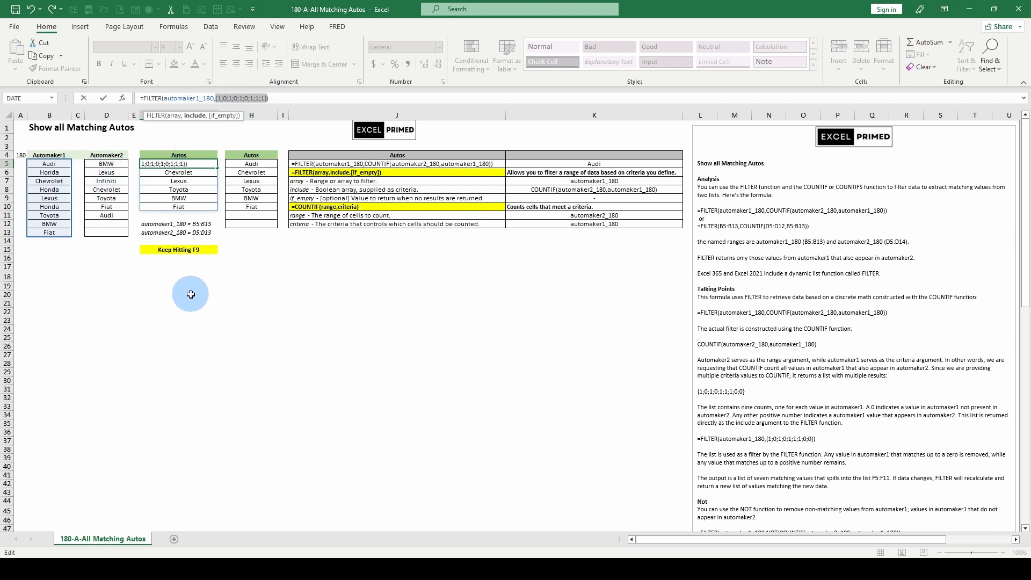
key(Escape)
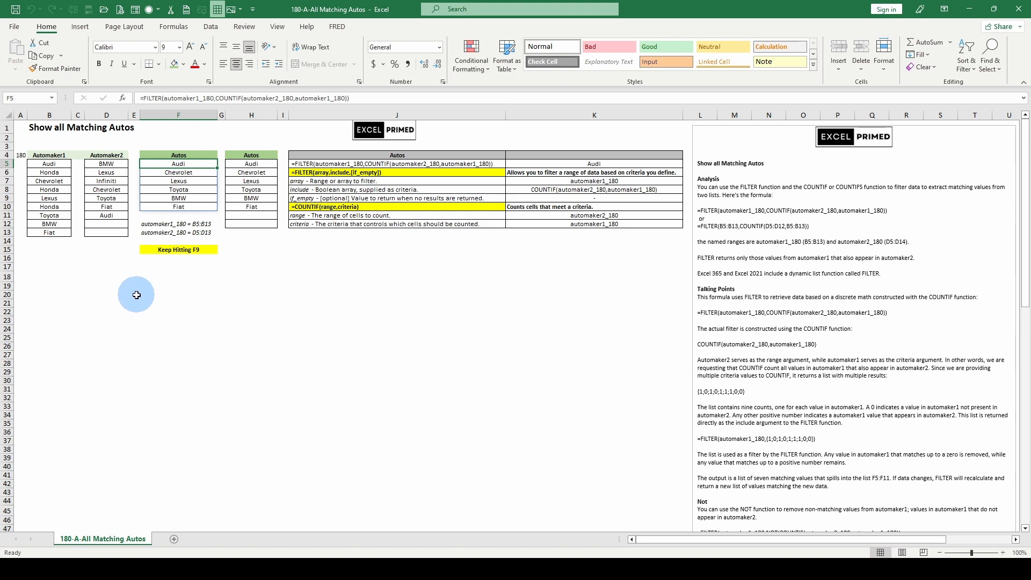
- Inspect the INDEX-based formula in H5 and compare it with the FILTER formula in F5
click(249, 164)
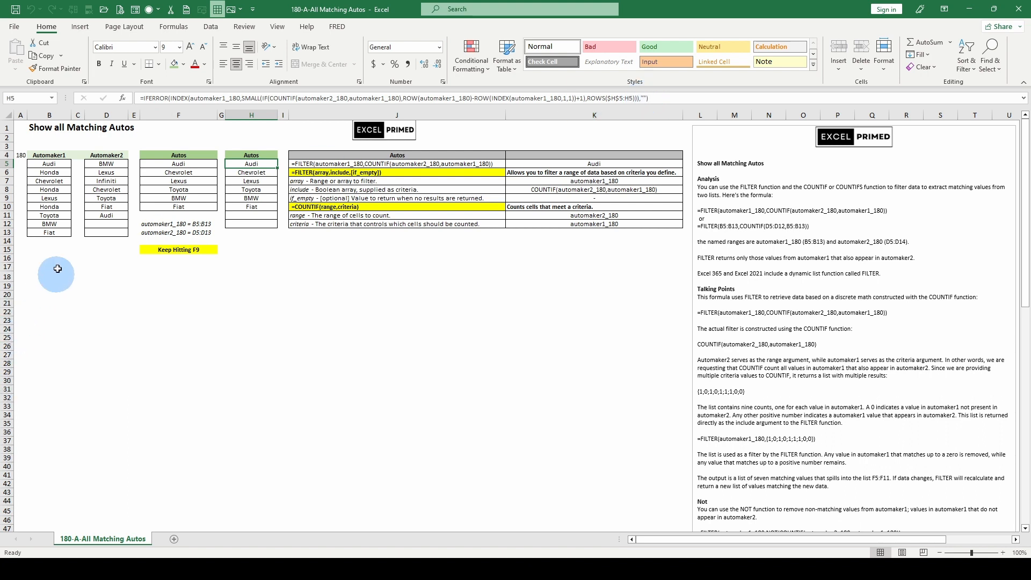
click(411, 98)
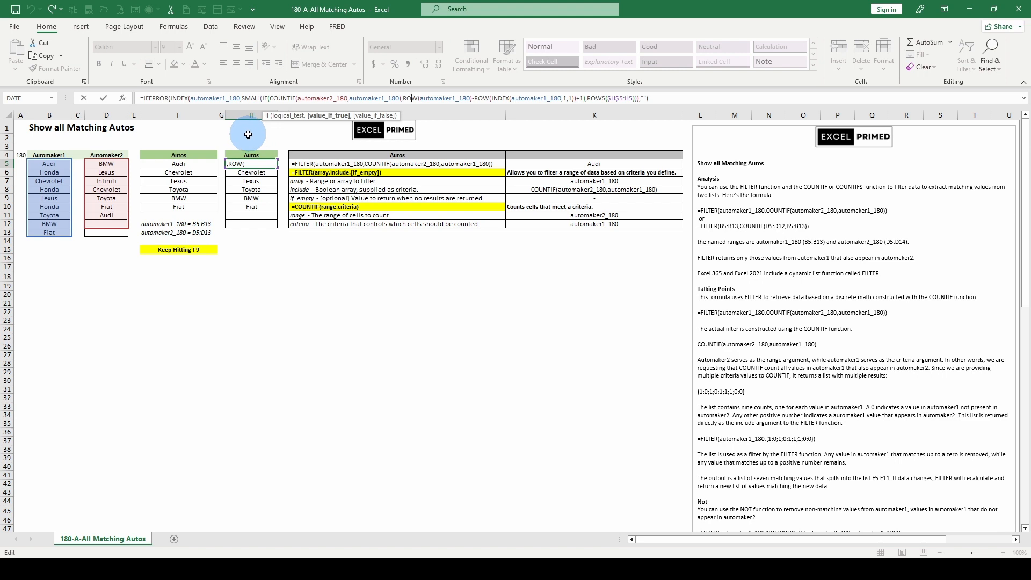
key(Escape)
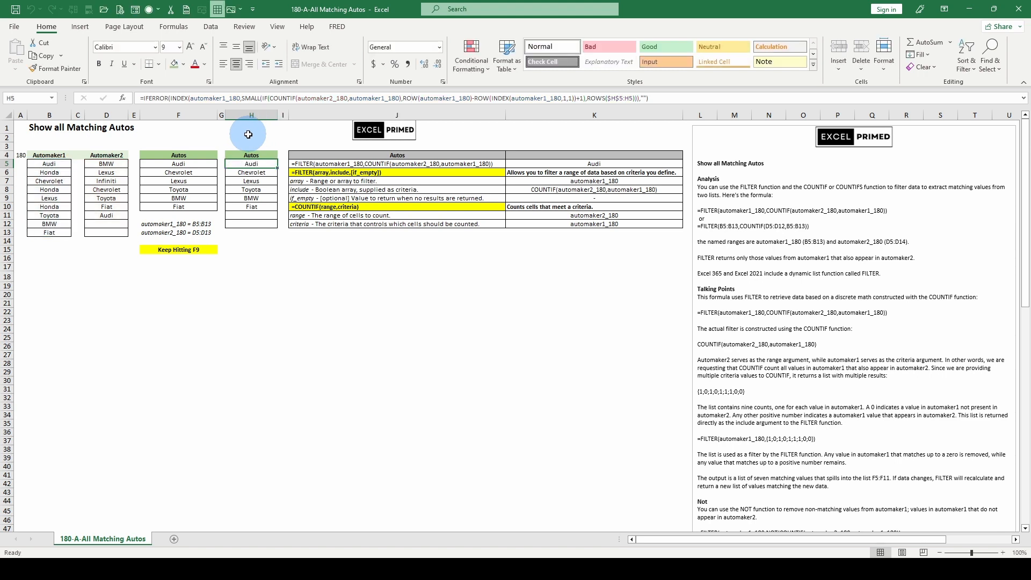
click(182, 166)
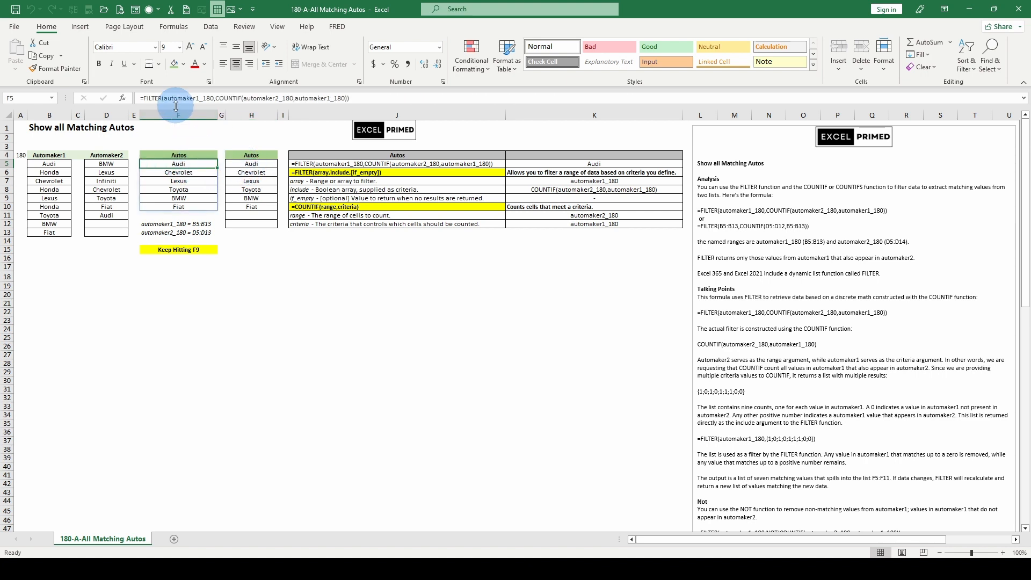
click(250, 164)
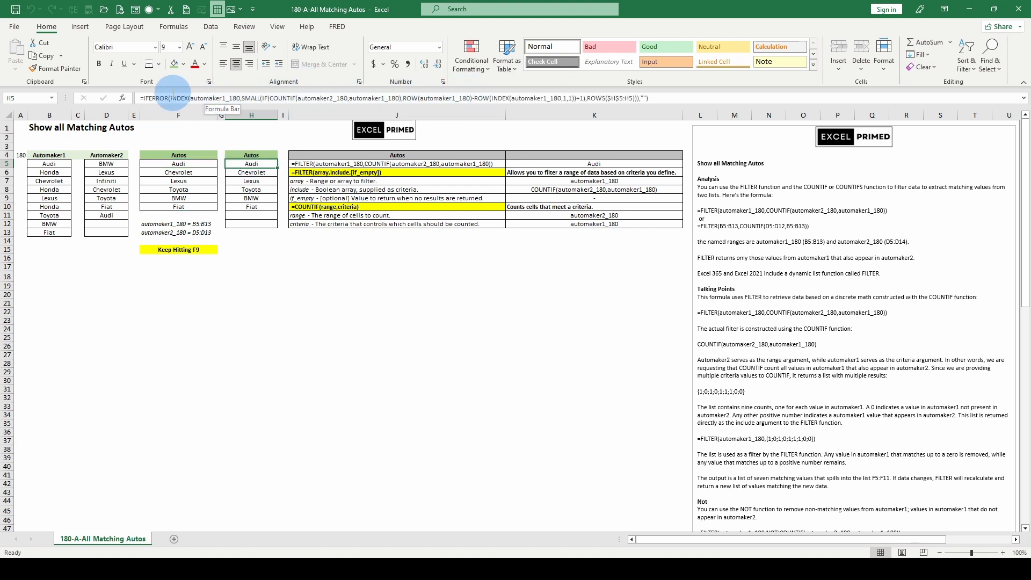
- Temporarily replace the row_num argument of the INDEX formula in H5 with 1, then cancel the edit
click(205, 98)
double_click(205, 98)
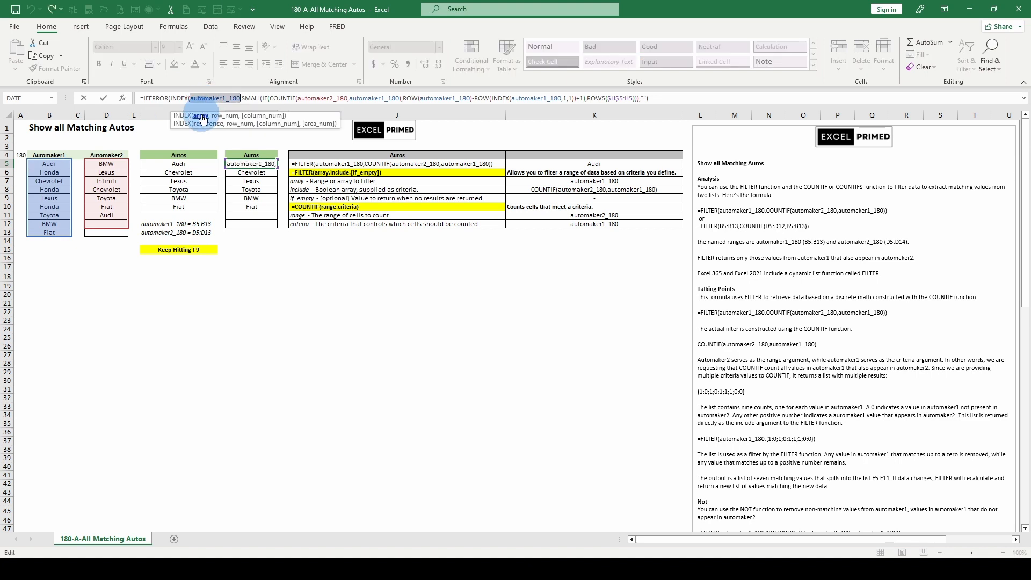
click(226, 116)
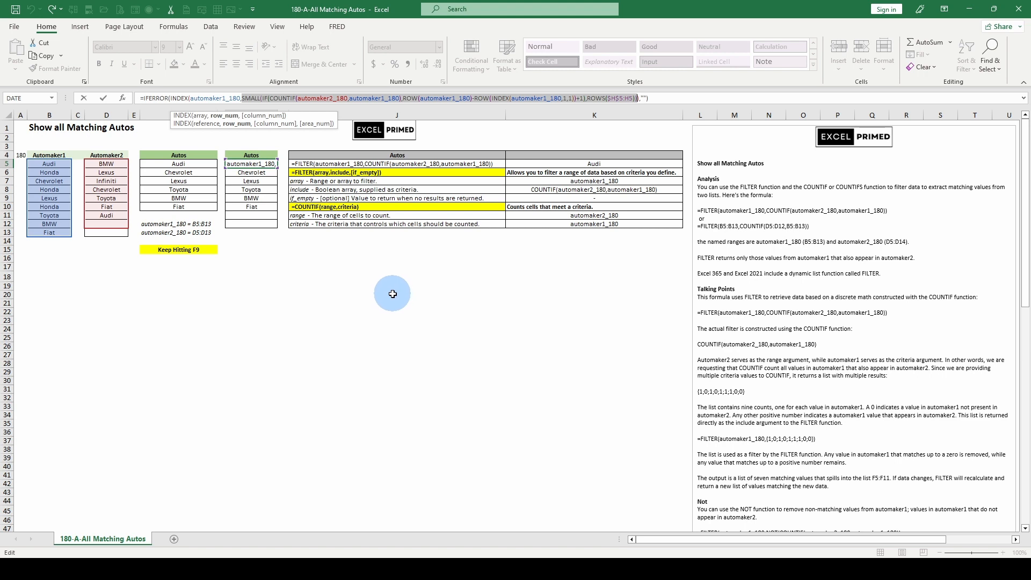
text(1_180,1)
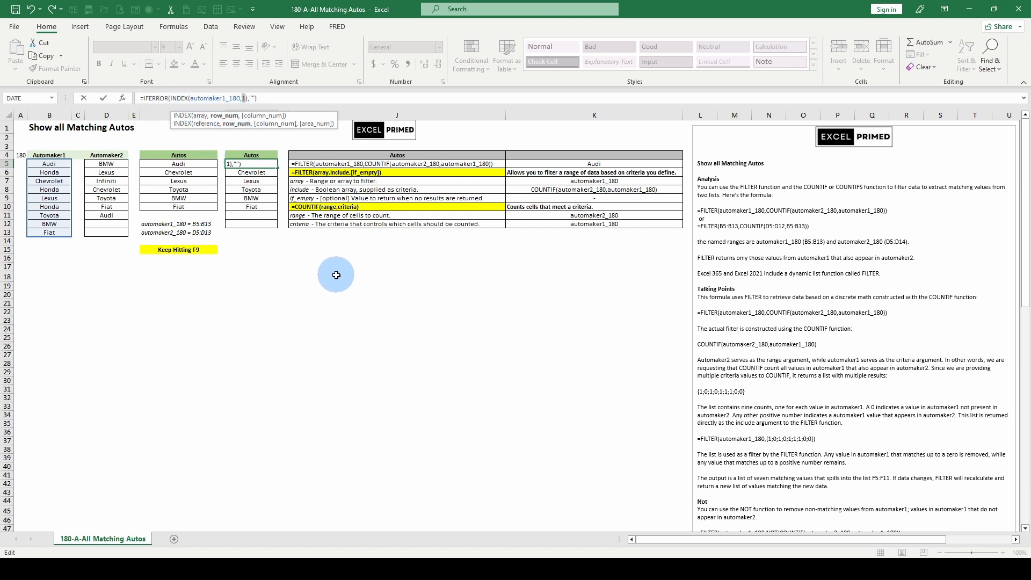
key(Escape)
- Recalculate the workbook to generate new automaker lists and compare the results in F5 and H5
key(F9)
click(187, 164)
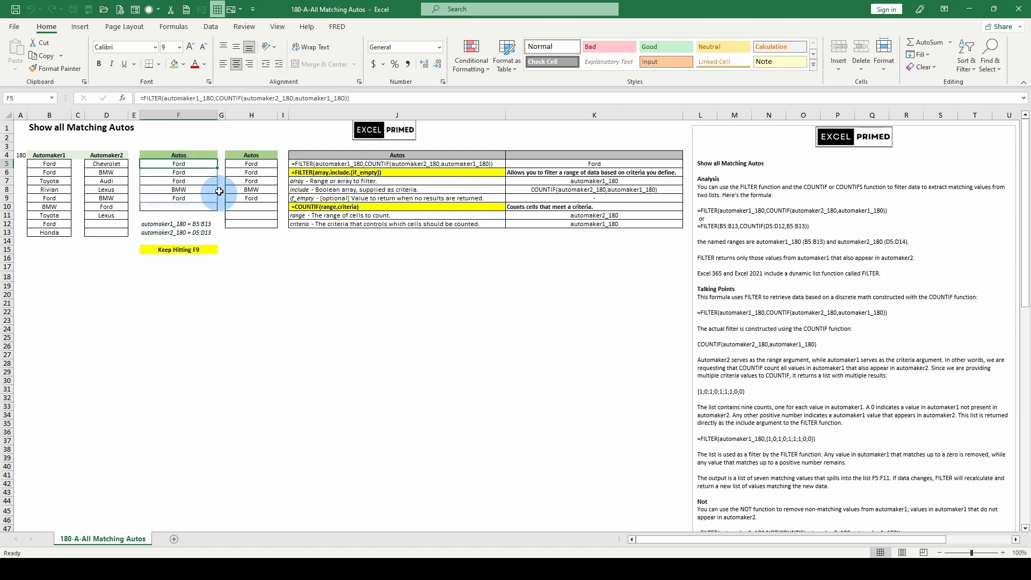
click(249, 165)
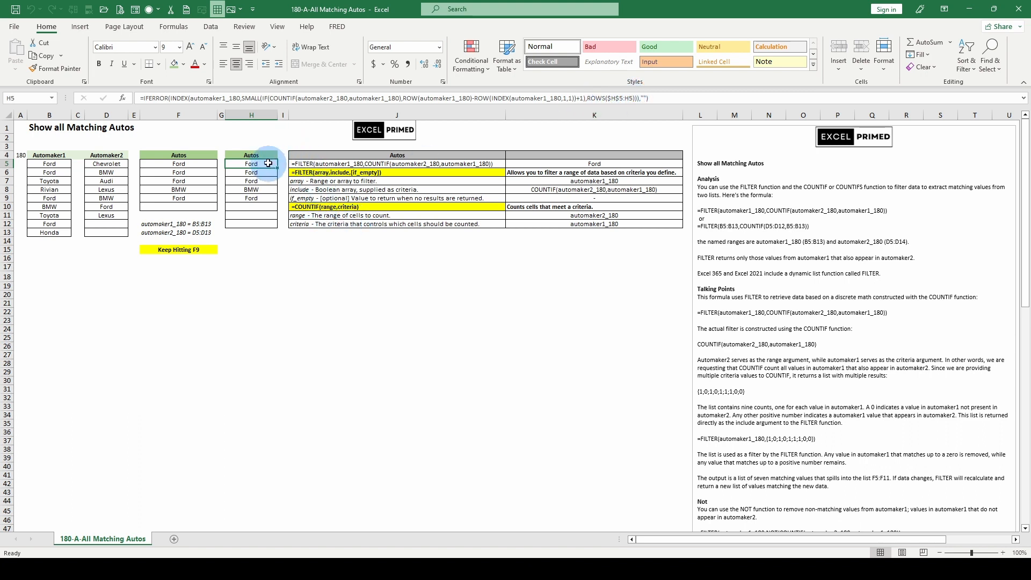
- Examine the SMALL arguments in H6's formula and read the INDEX explanation in the notes
click(249, 171)
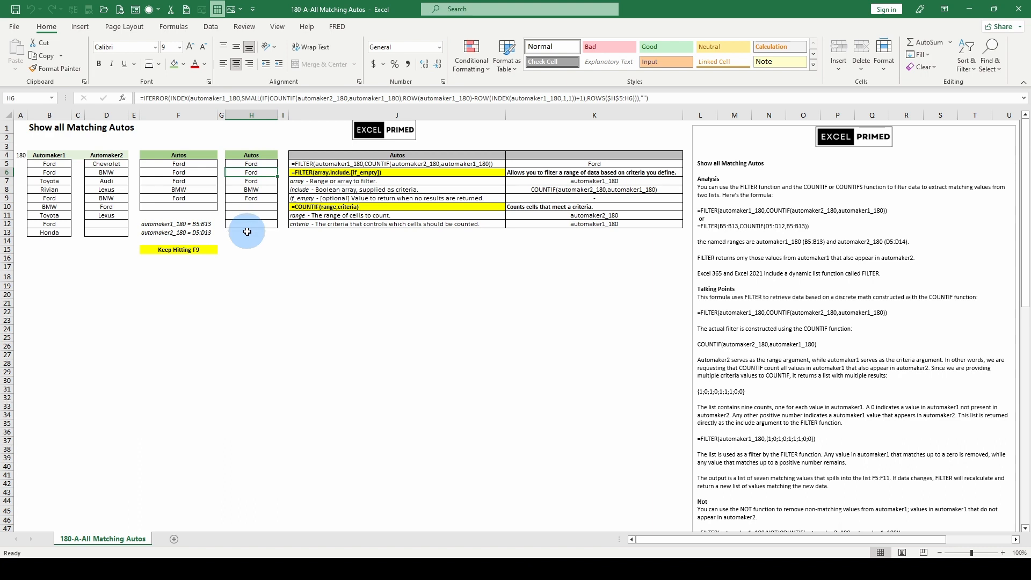
click(254, 98)
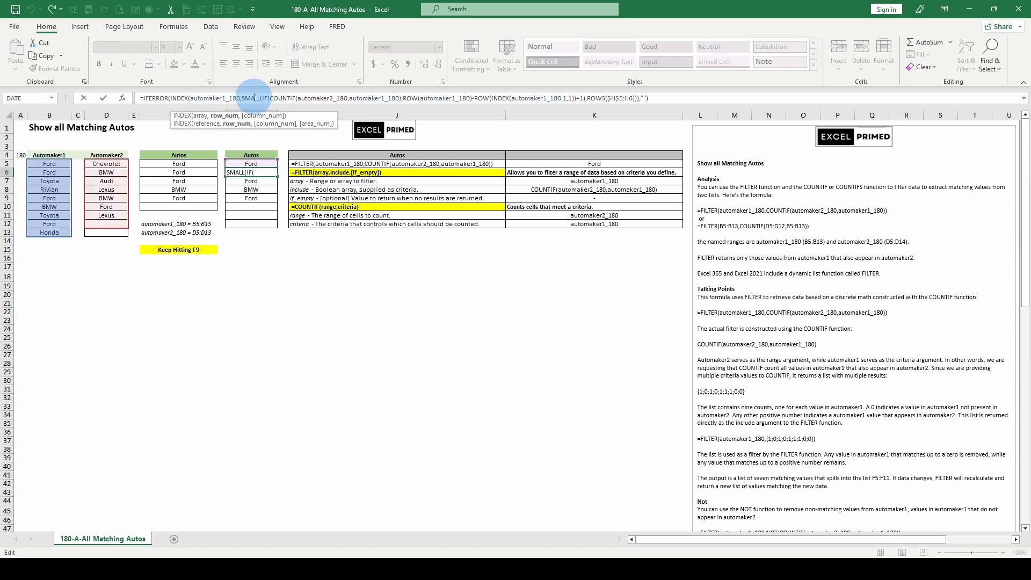
click(264, 97)
click(274, 117)
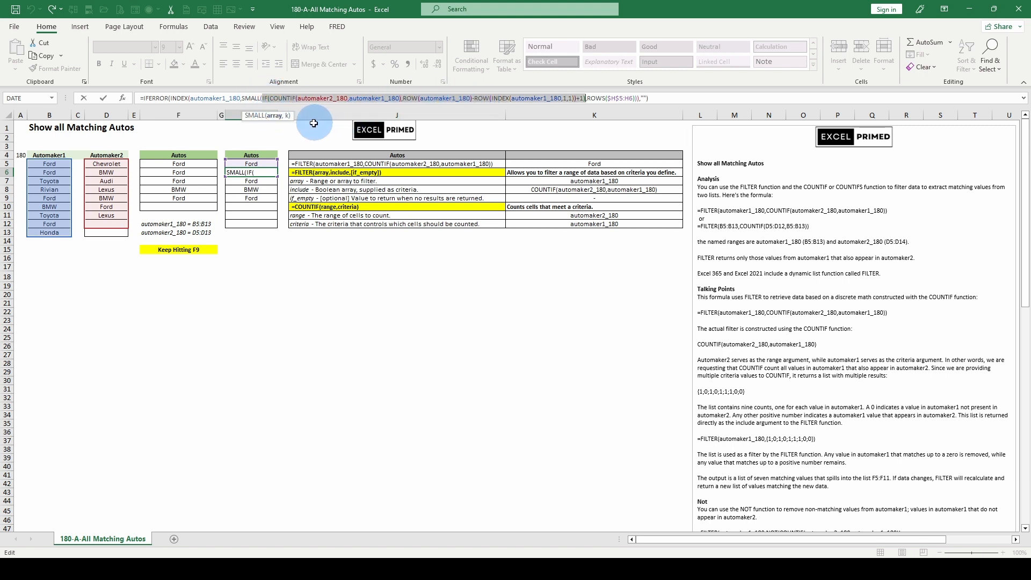
click(288, 116)
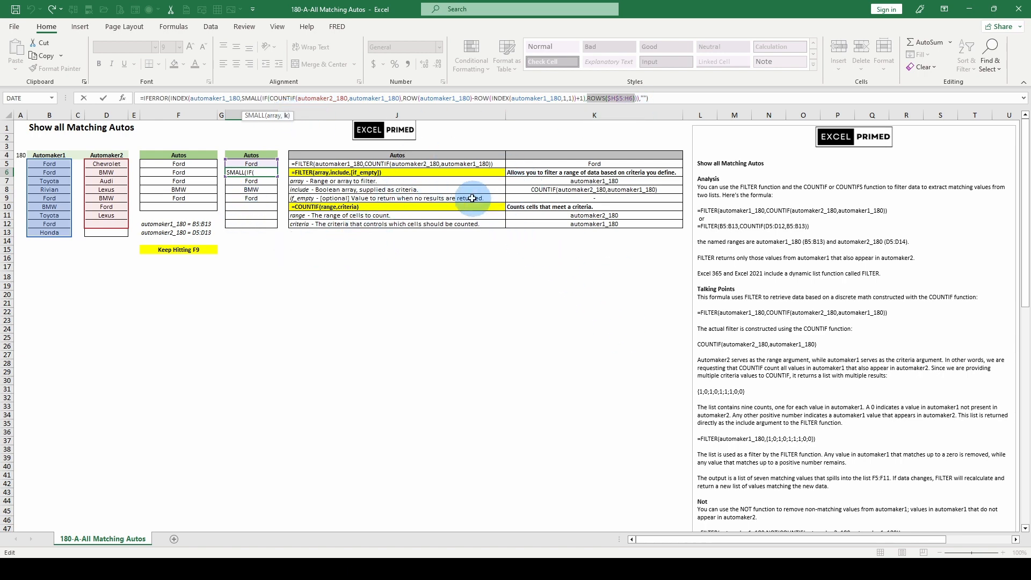
scroll(628, 300, down, 5)
scroll(762, 424, down, 4)
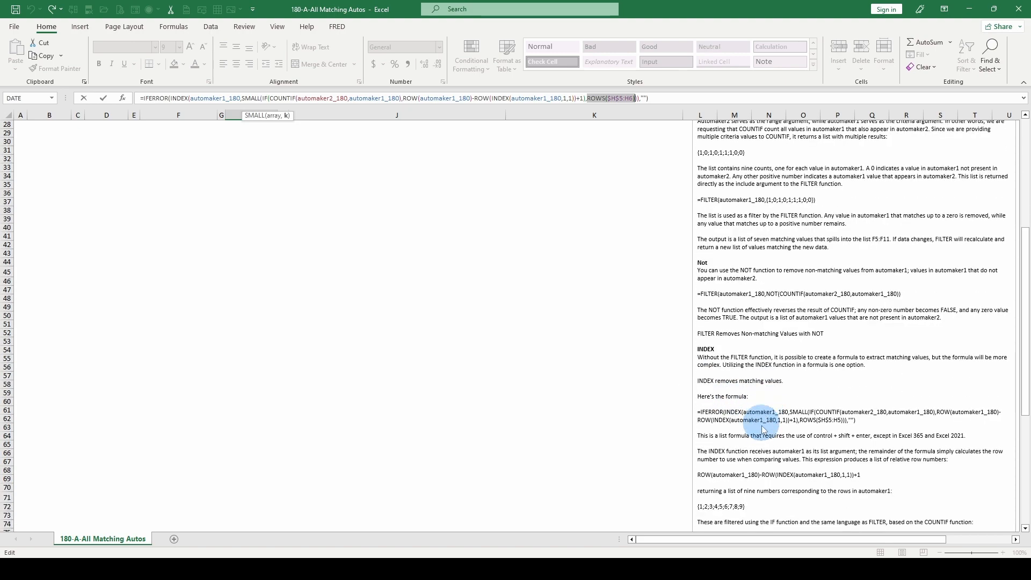
scroll(764, 426, down, 2)
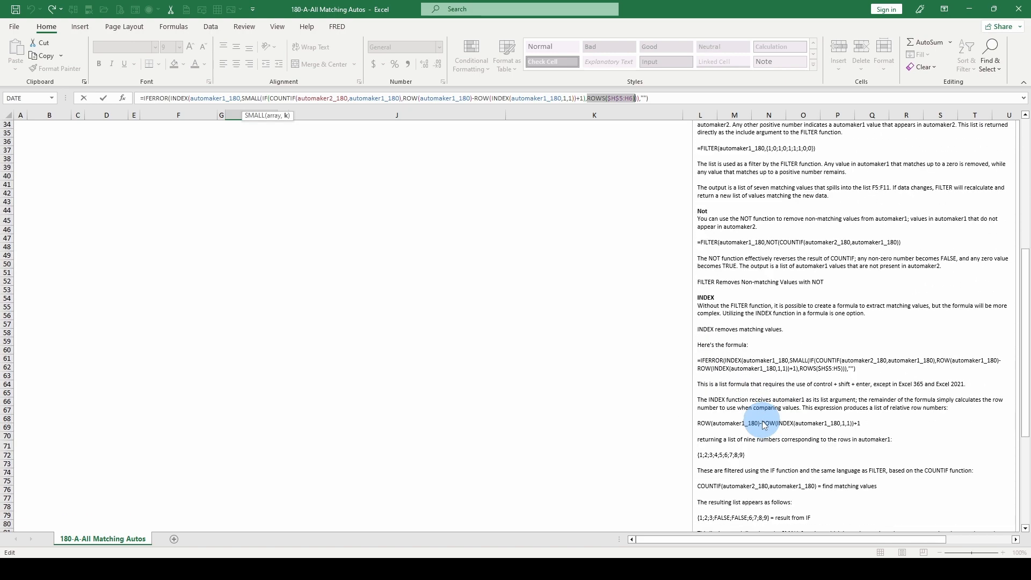
scroll(765, 426, down, 3)
scroll(741, 424, up, 15)
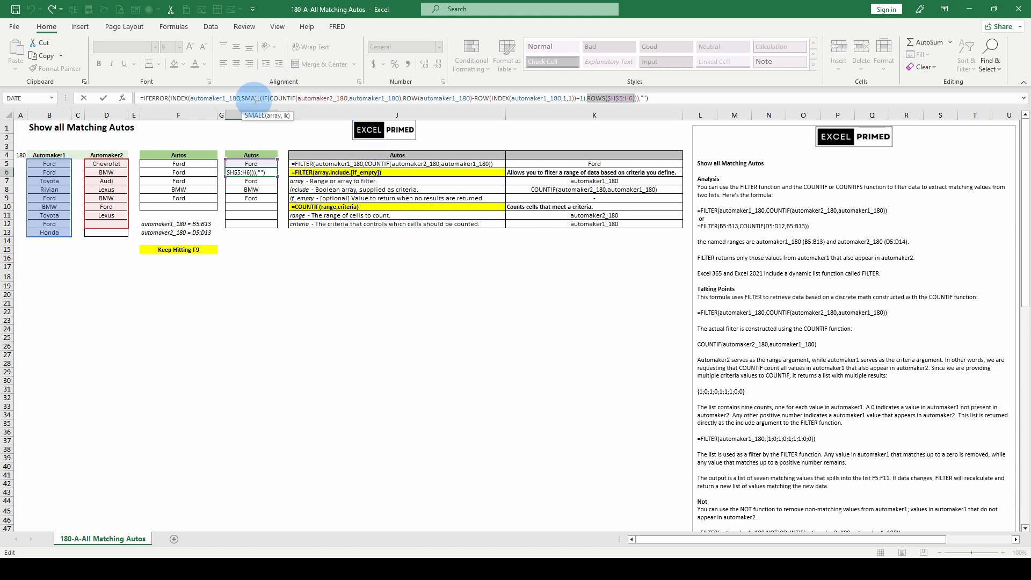
key(Escape)
- Highlight the row_num argument of H6's INDEX formula and commit the cell unchanged
click(203, 96)
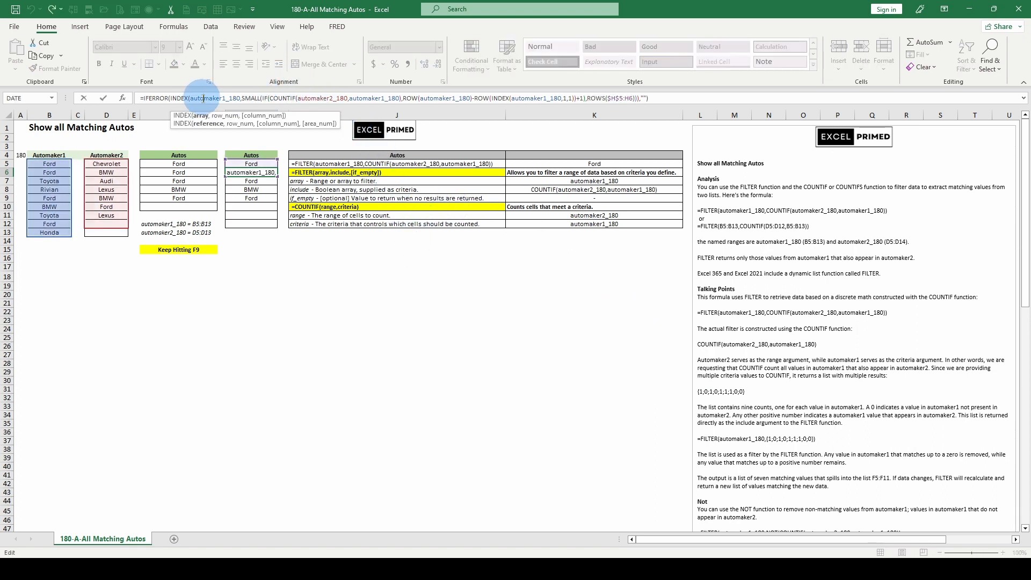
click(220, 116)
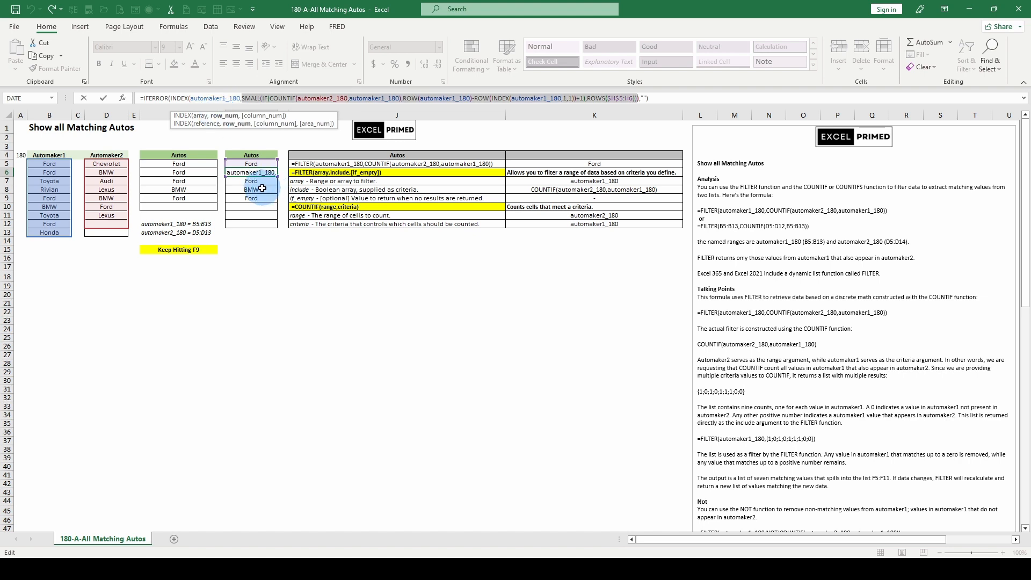
key(Return)
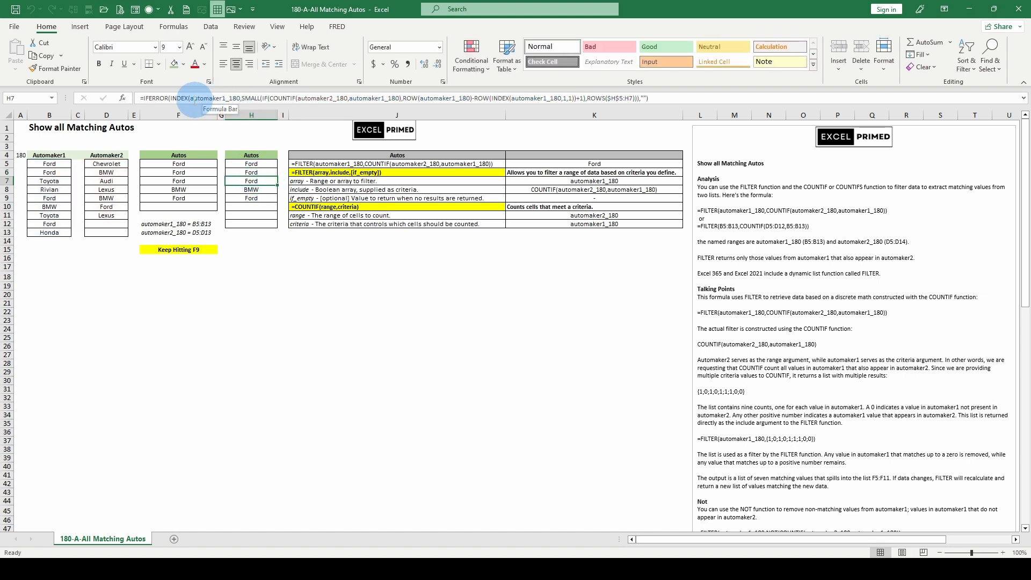
- Temporarily replace the row_num argument of the INDEX formula in H7 with 5, then cancel the edit
click(206, 99)
click(204, 117)
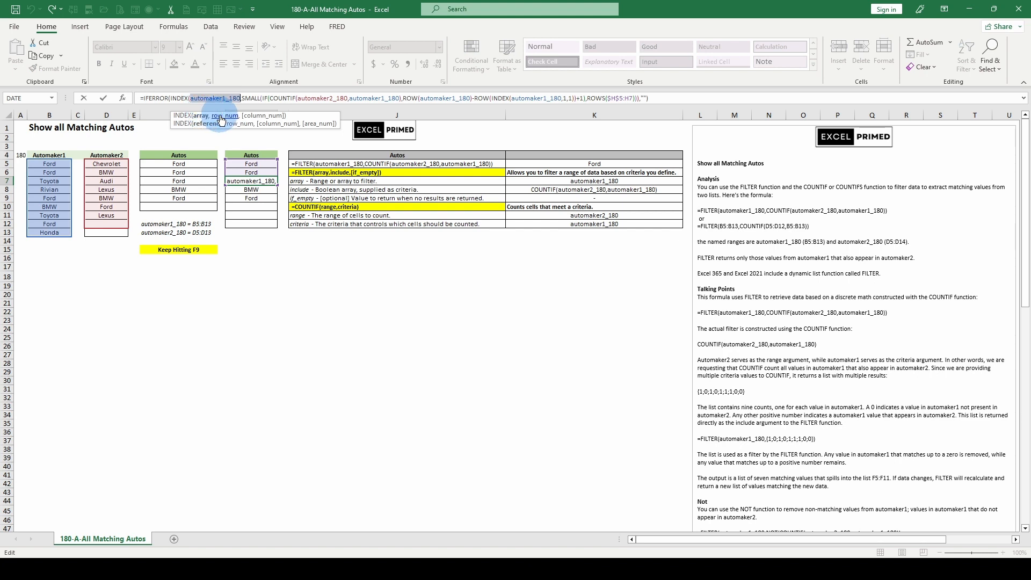
click(220, 116)
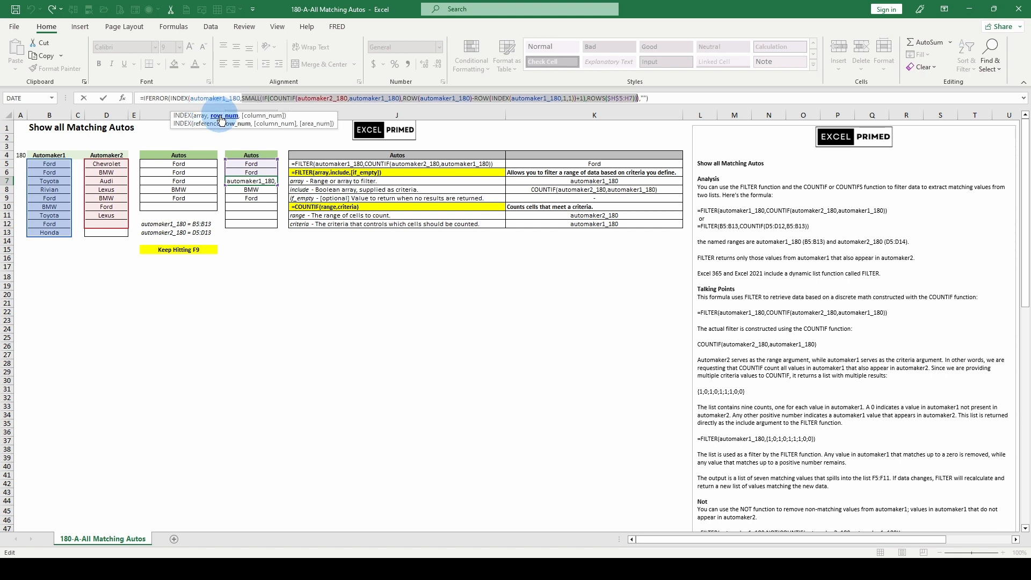
text(5)
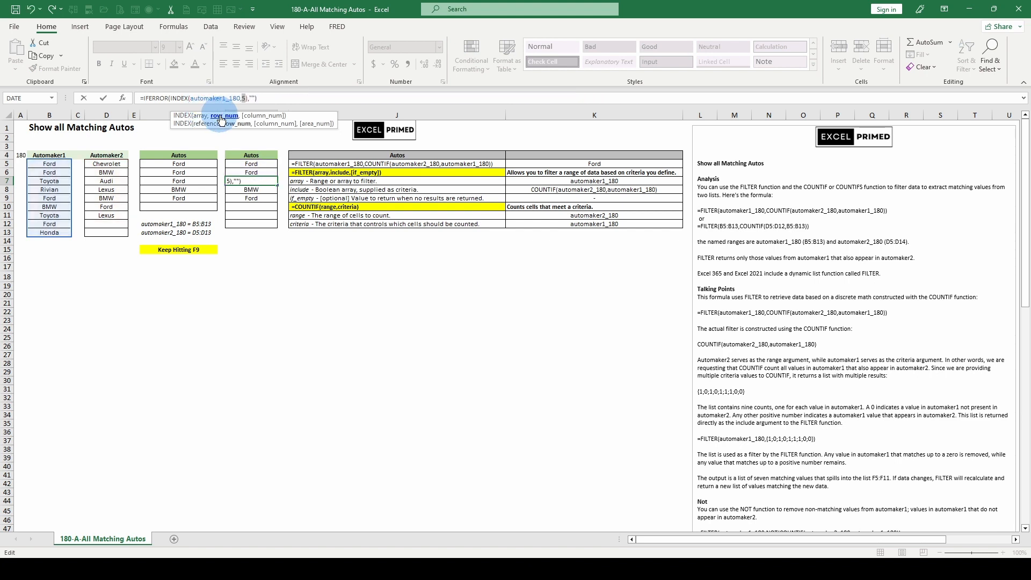
key(Escape)
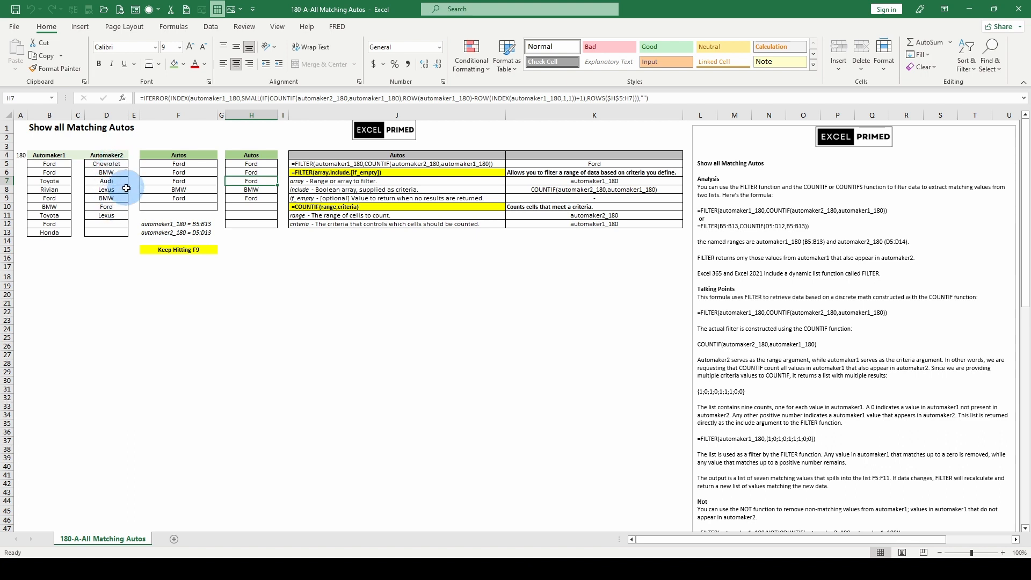
- Compare the formulas in H5 and F5, then recalculate the workbook to generate new automaker lists
click(251, 163)
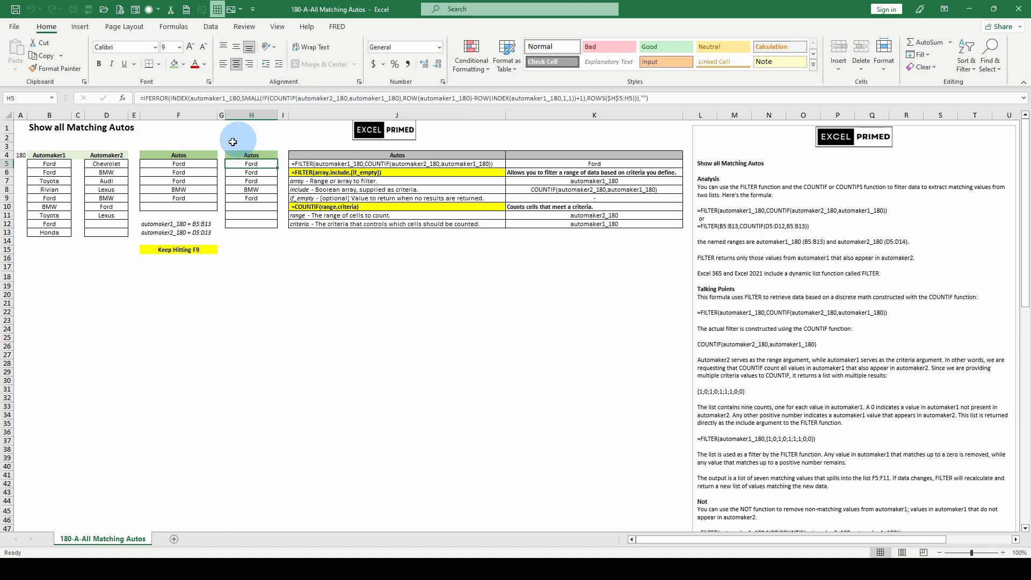
click(182, 162)
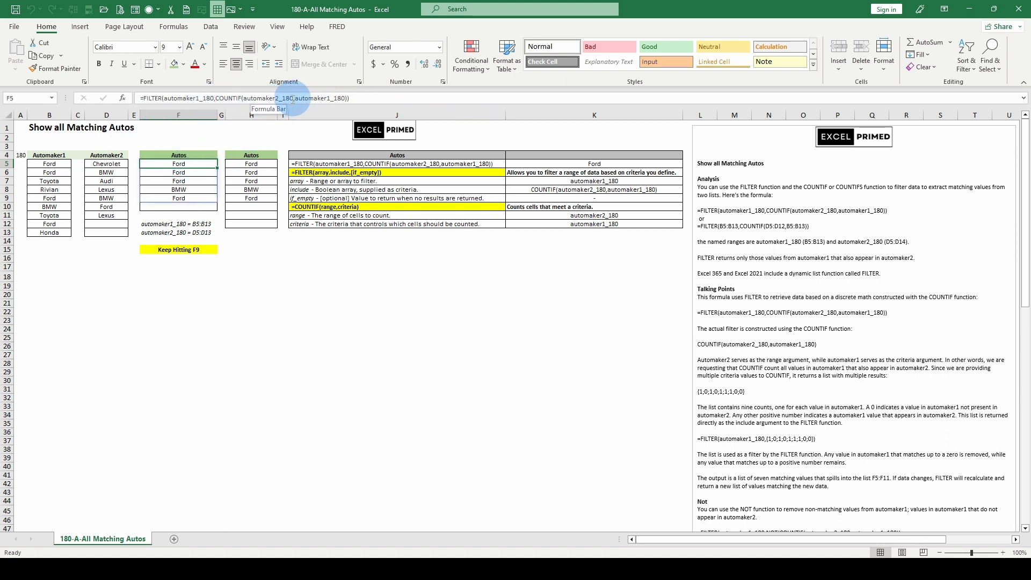
click(254, 164)
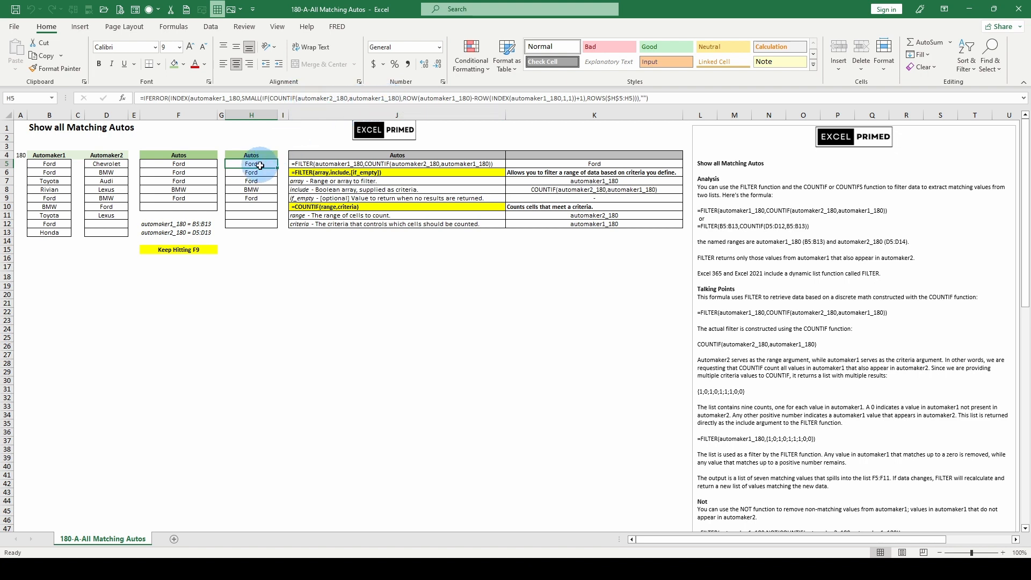
key(F9)
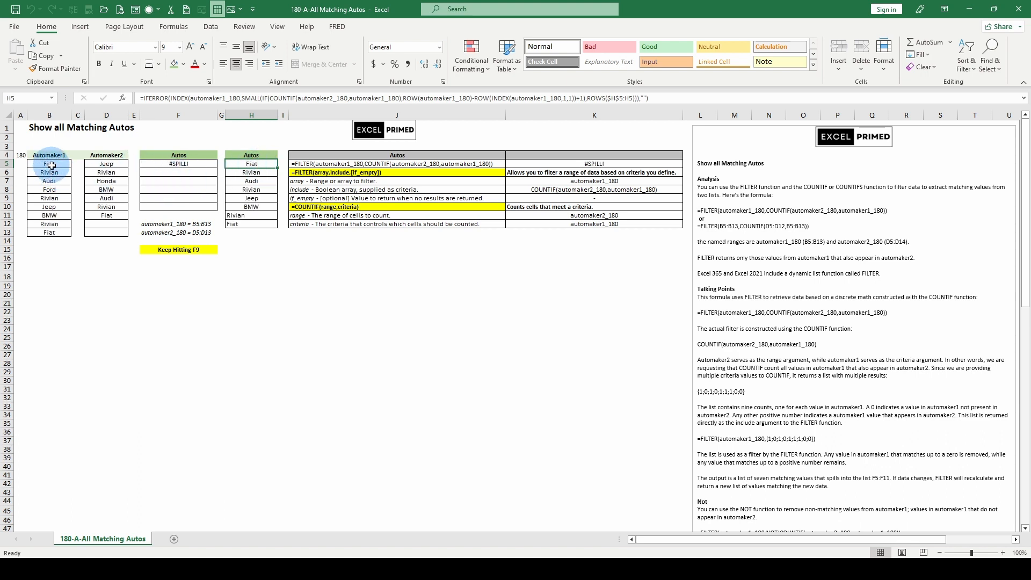
- Recalculate the workbook repeatedly to generate fresh random automaker lists in both source columns
key(F9)
key(F9)
key(F9)
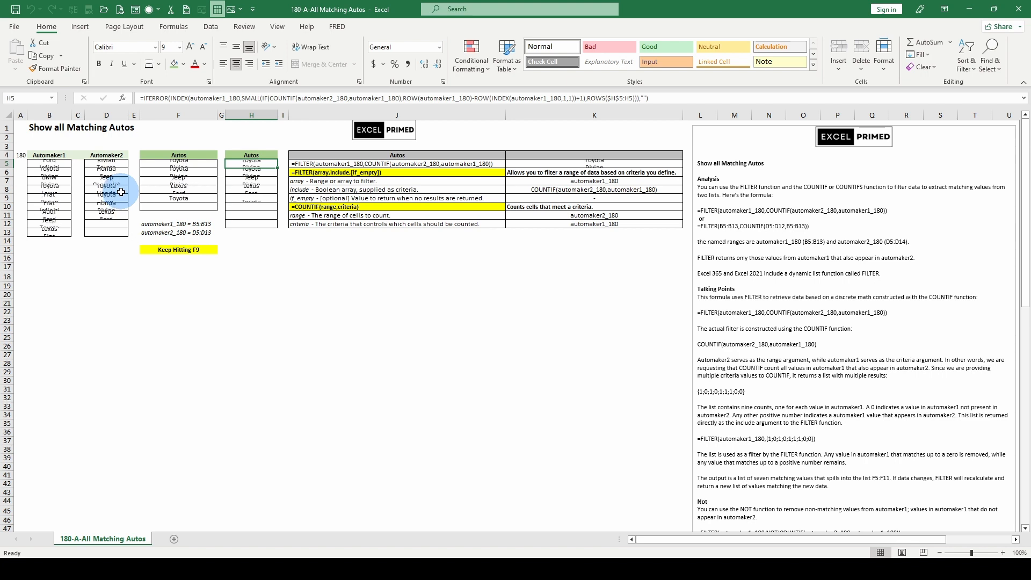
key(F9)
key(F9)
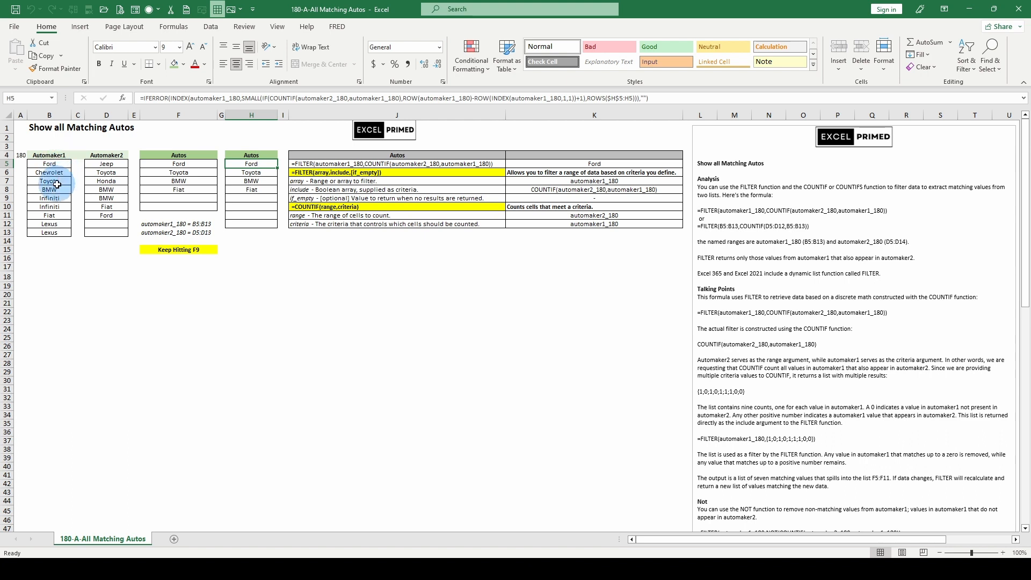
- Evaluate the row_num argument of H6's INDEX formula in place, then cancel the edit
click(250, 172)
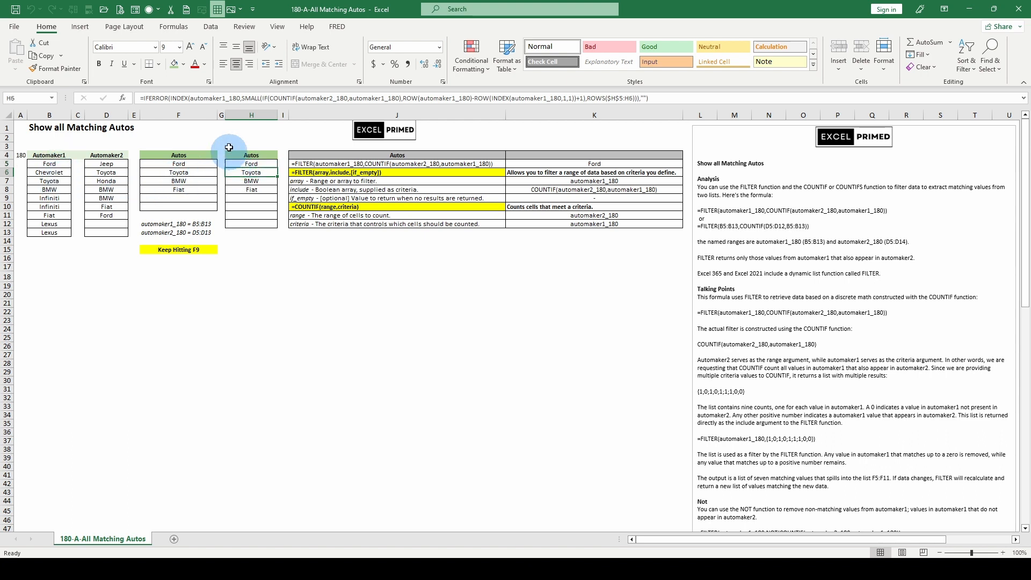
click(241, 98)
click(224, 116)
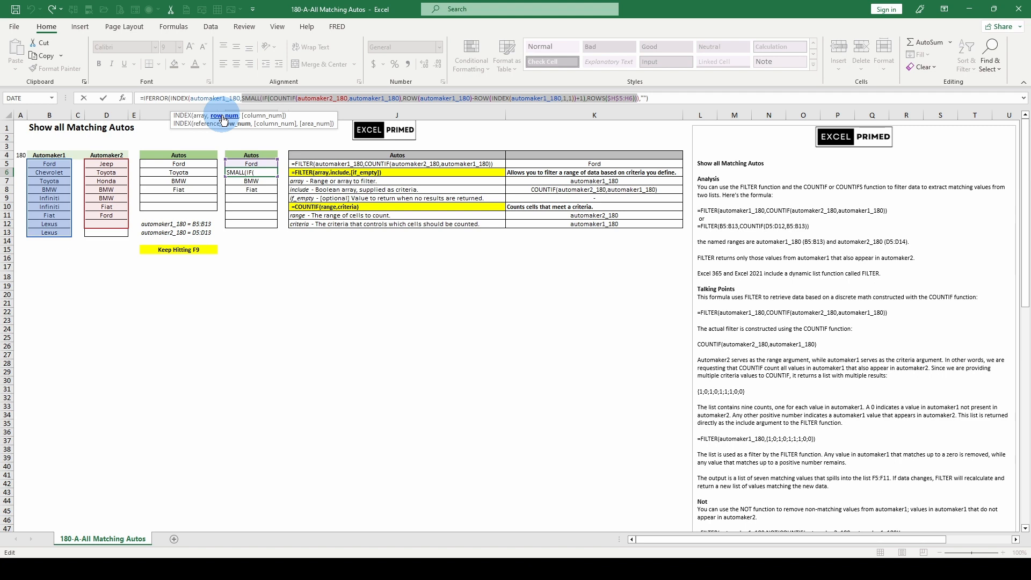
key(F9)
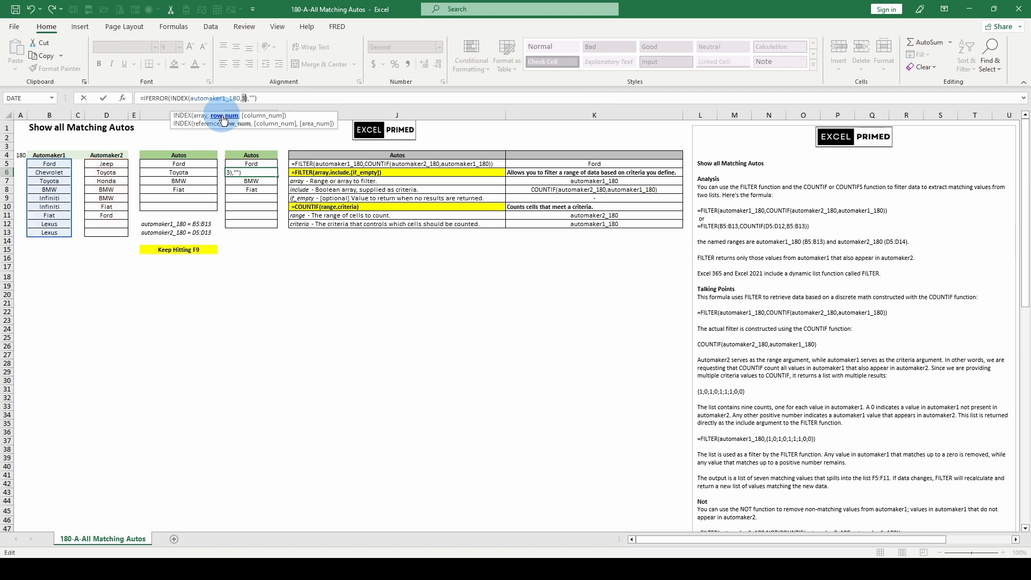
key(Escape)
- Open H7's formula, highlight the row_num argument of INDEX, and cancel the edit
click(250, 181)
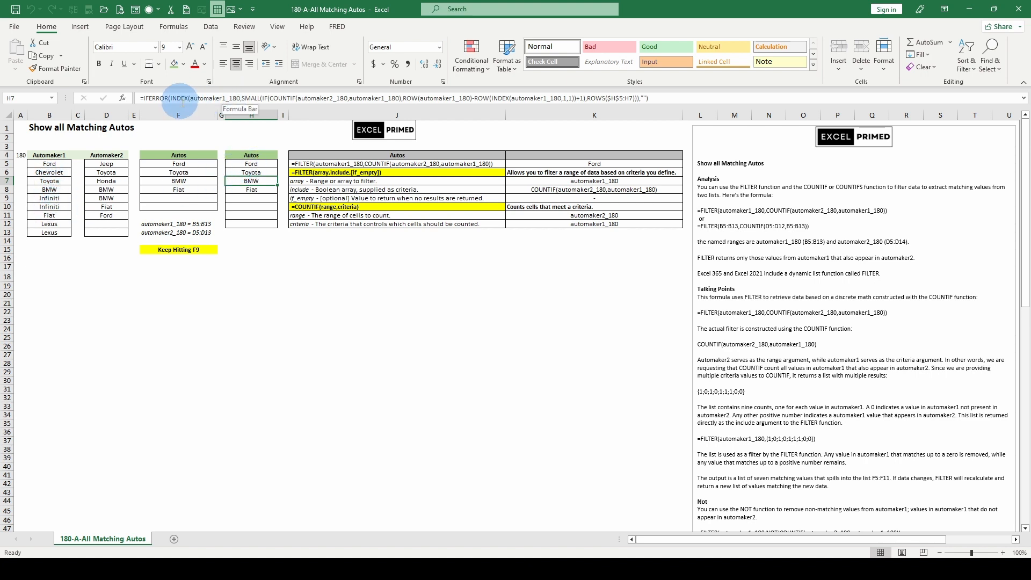
click(249, 99)
click(221, 114)
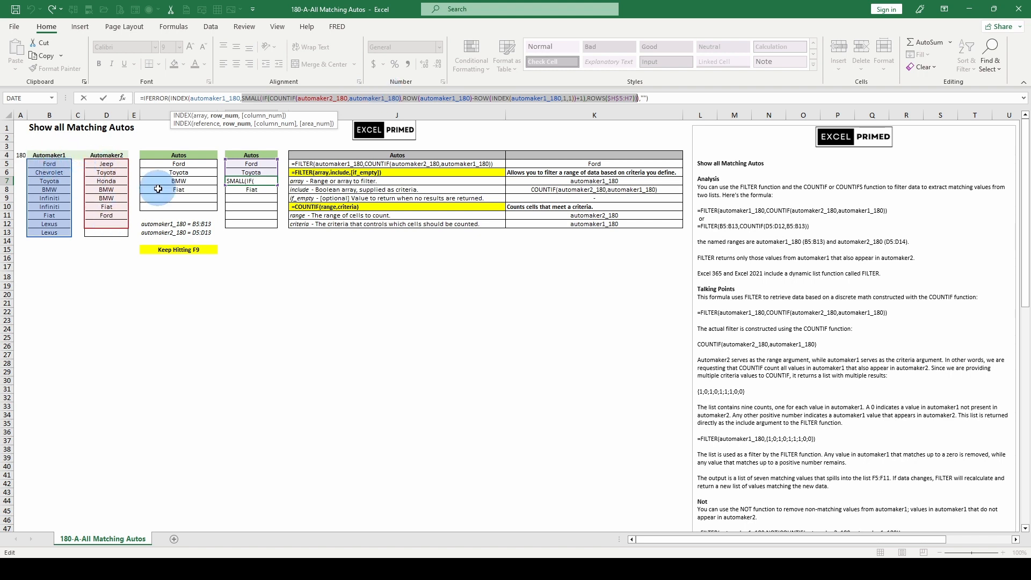
key(Escape)
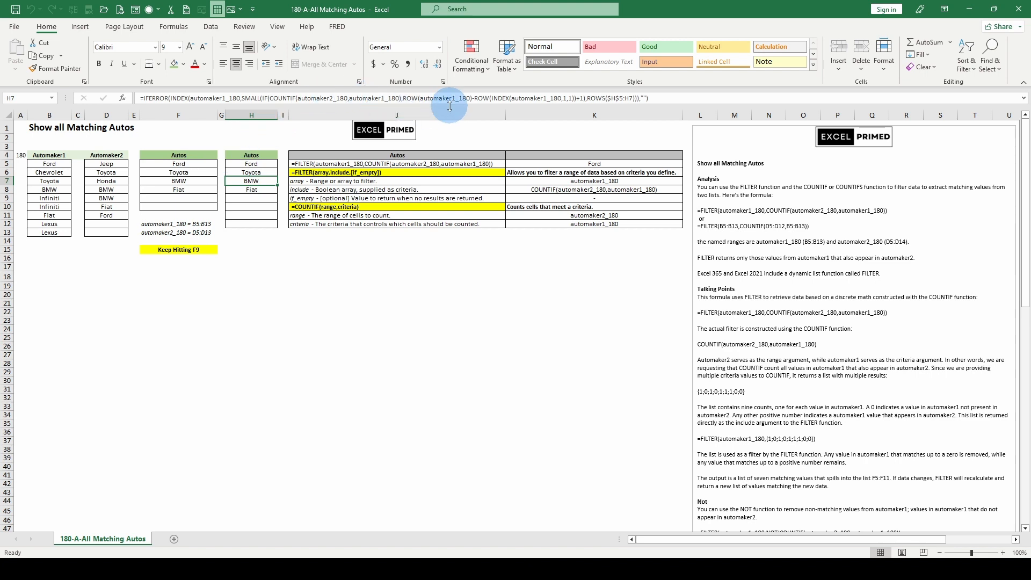
- Highlight the COUNTIF range and criteria and the IF logical_test and value_if_true arguments in H7's formula, then cancel
click(307, 98)
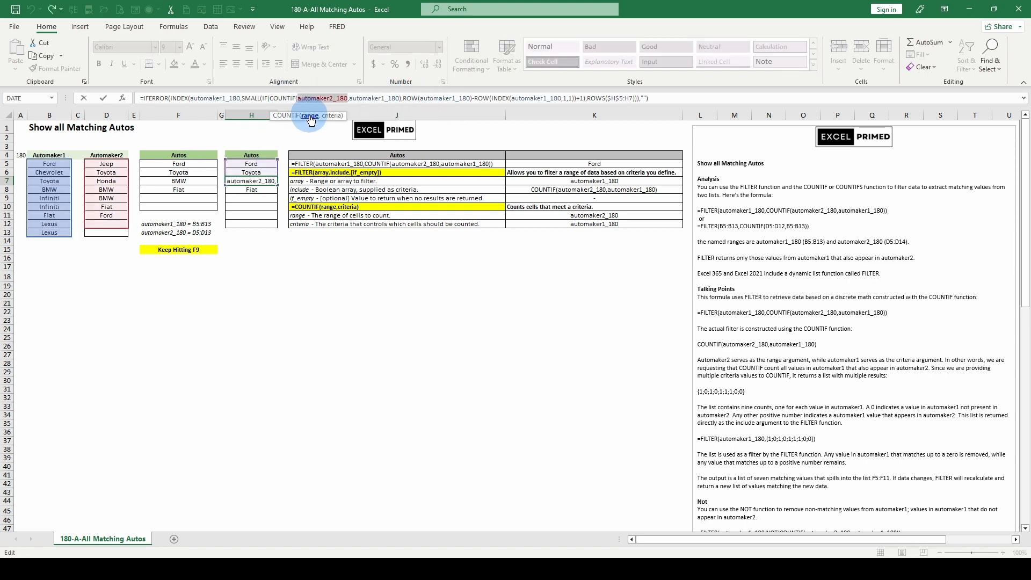
click(333, 116)
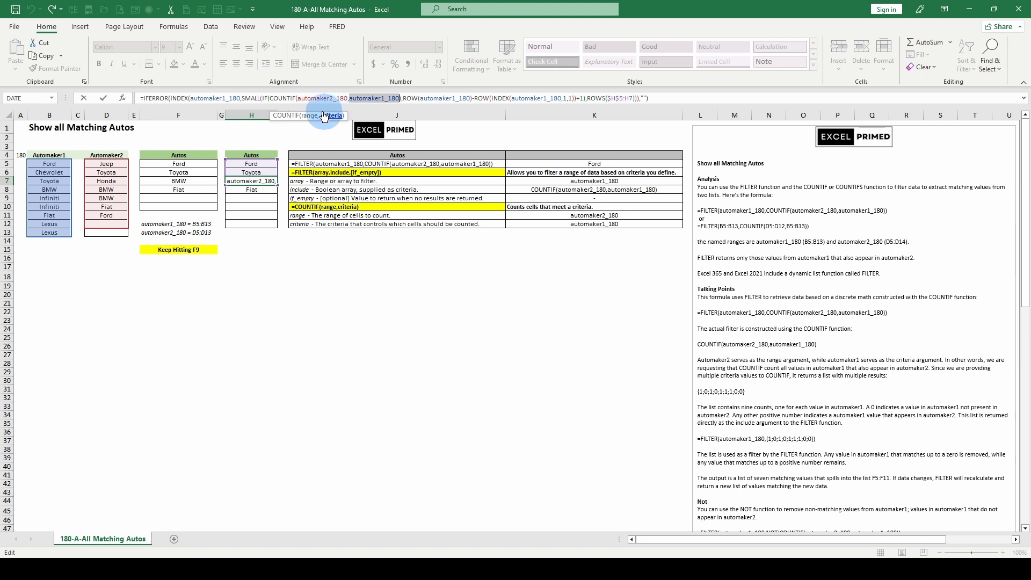
click(266, 98)
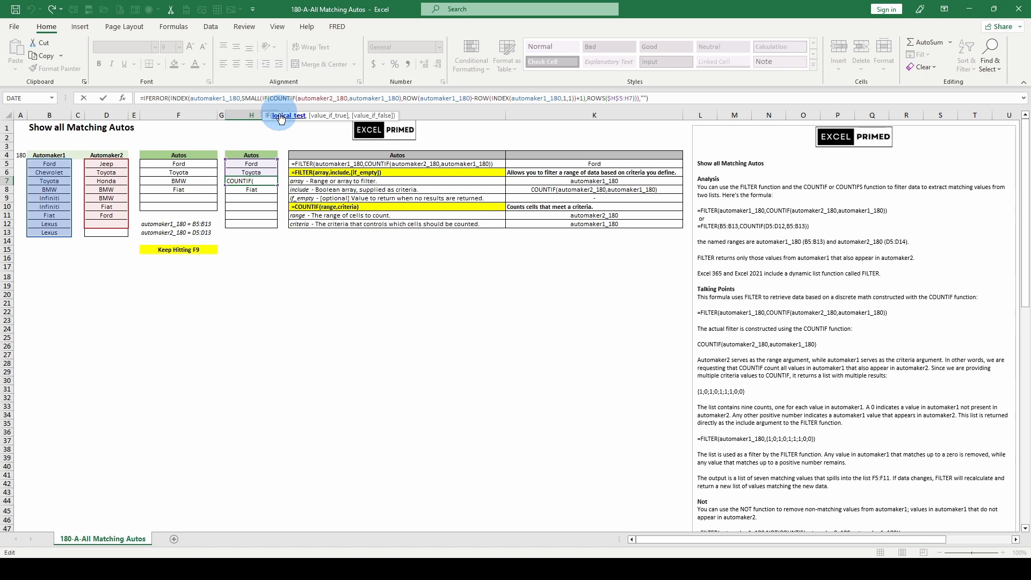
click(279, 116)
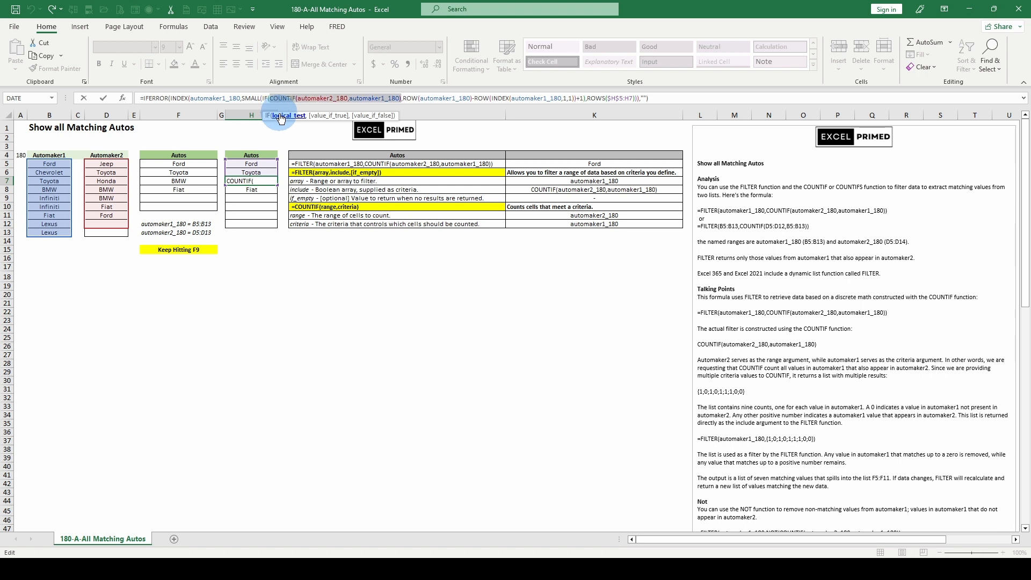
click(327, 116)
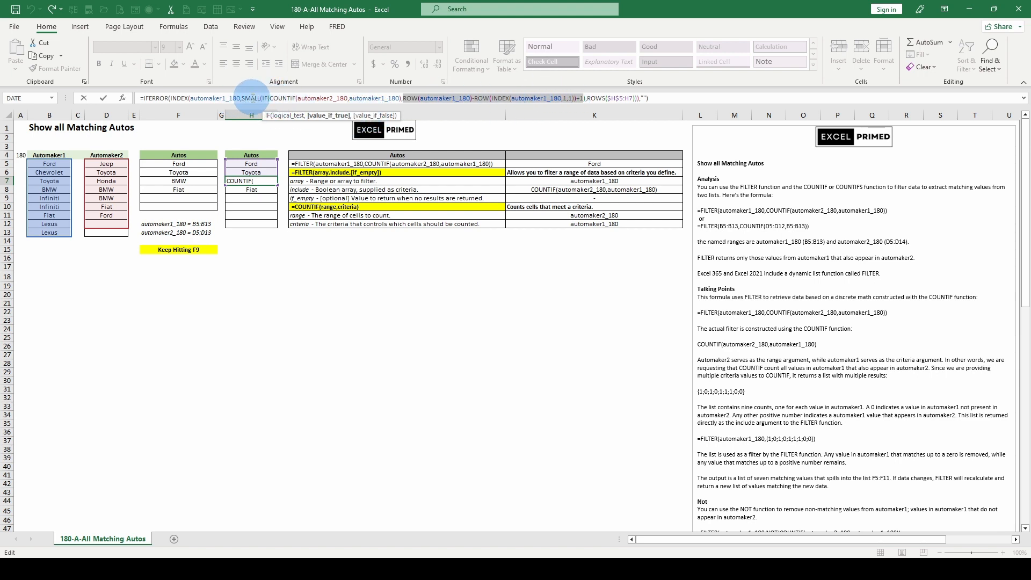
key(Escape)
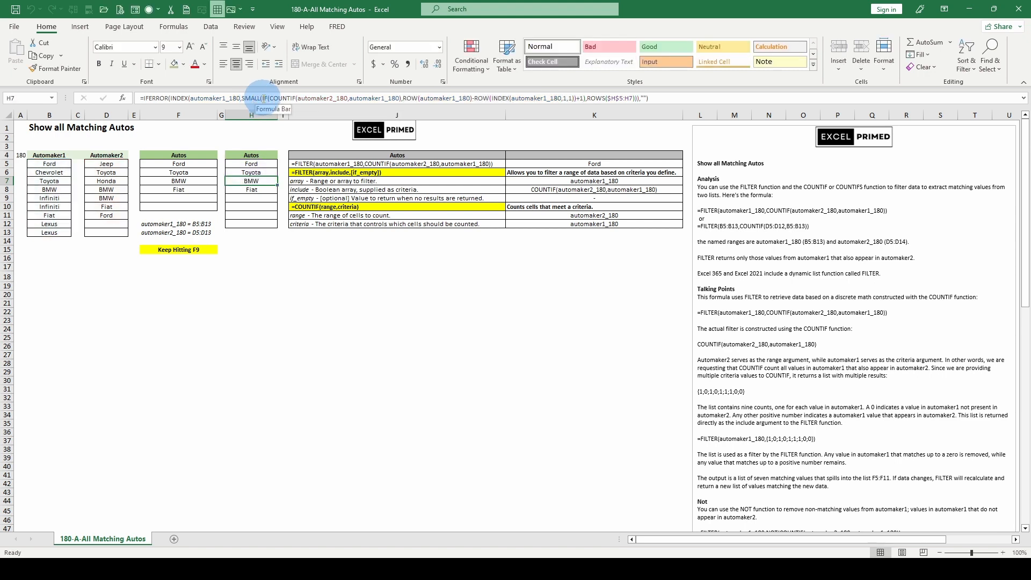
- Open H7's formula again and highlight the array and k arguments of SMALL
click(263, 98)
click(274, 116)
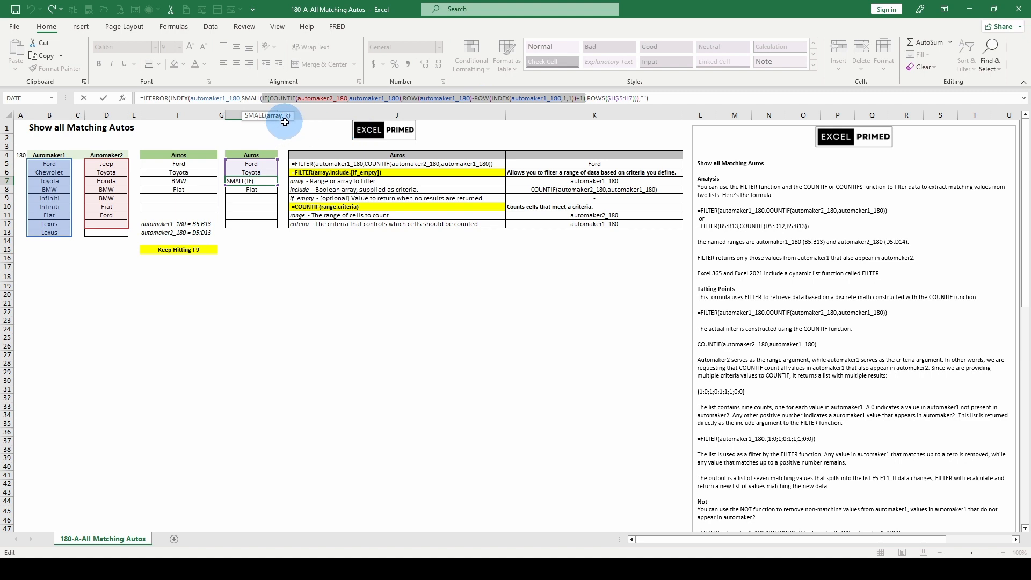
click(288, 116)
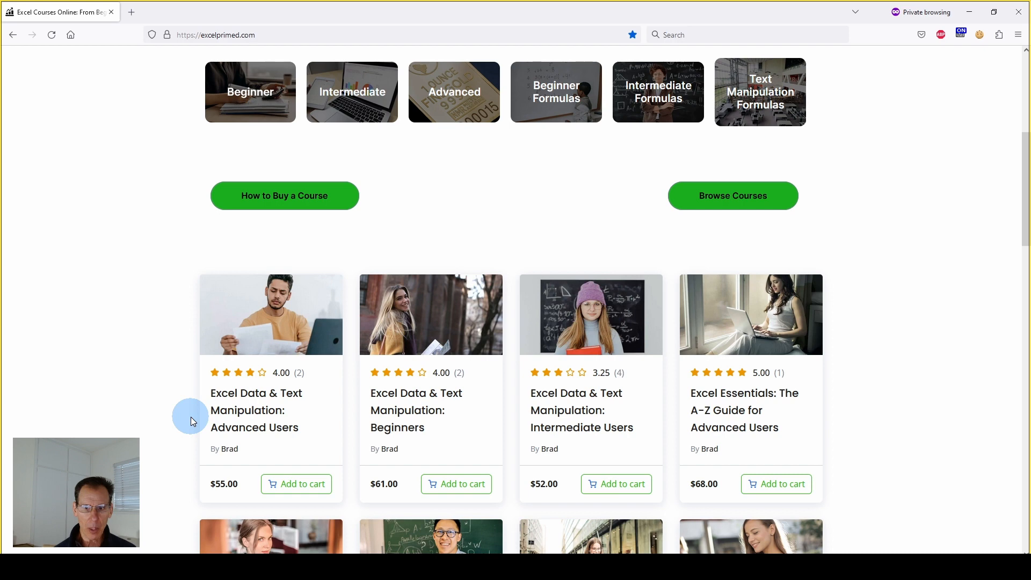
- Scroll through the Excel course listings on the excelprimed.com website
scroll(191, 417, down, 2)
scroll(726, 318, down, 1)
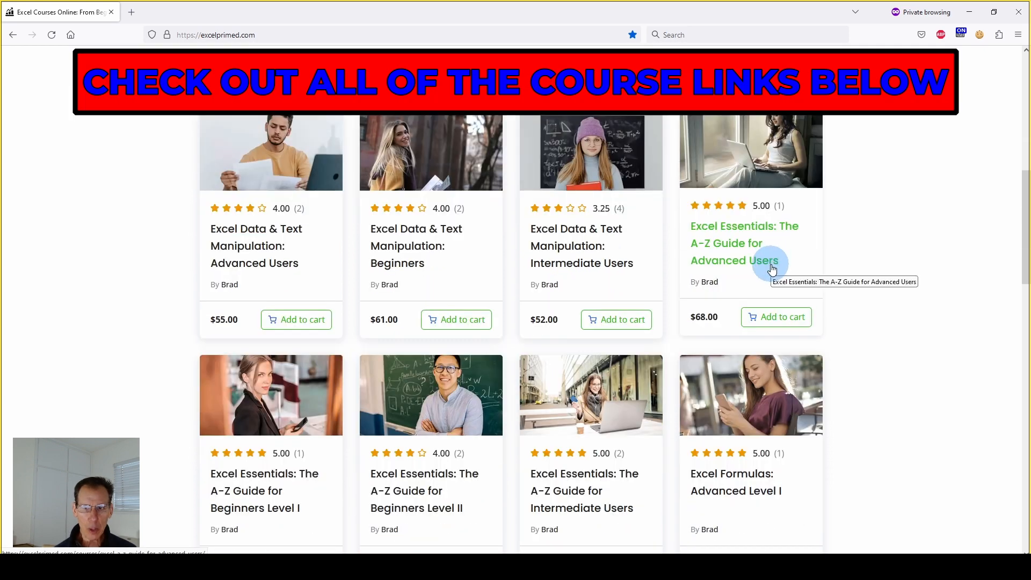
scroll(770, 270, up, 1)
scroll(770, 269, down, 1)
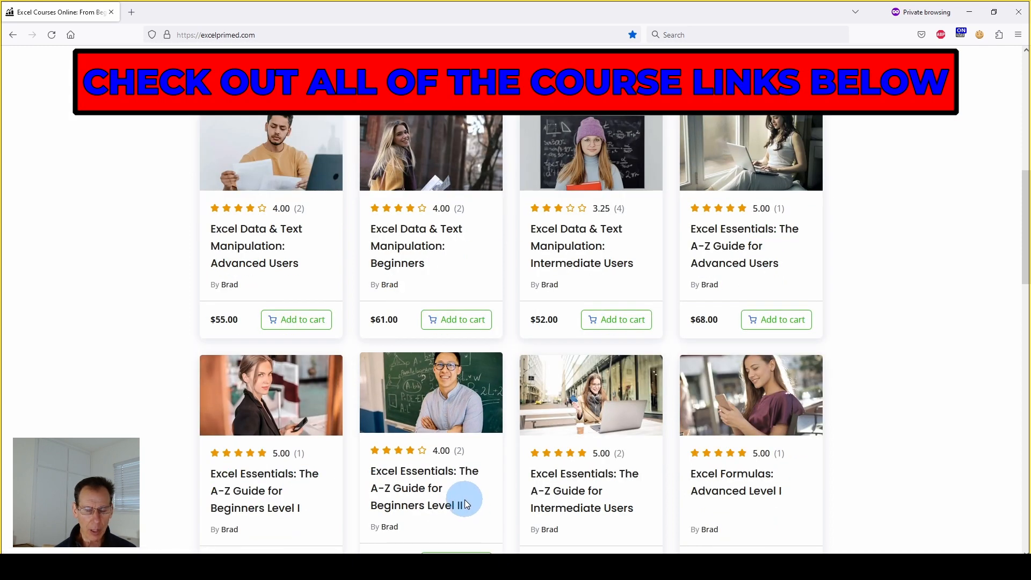
scroll(575, 427, down, 1)
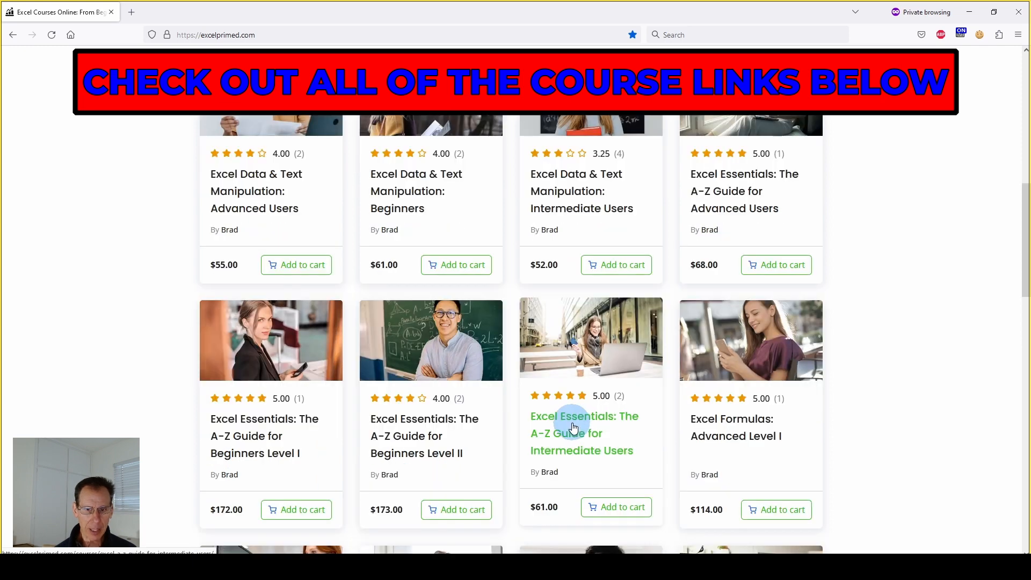
scroll(720, 391, down, 1)
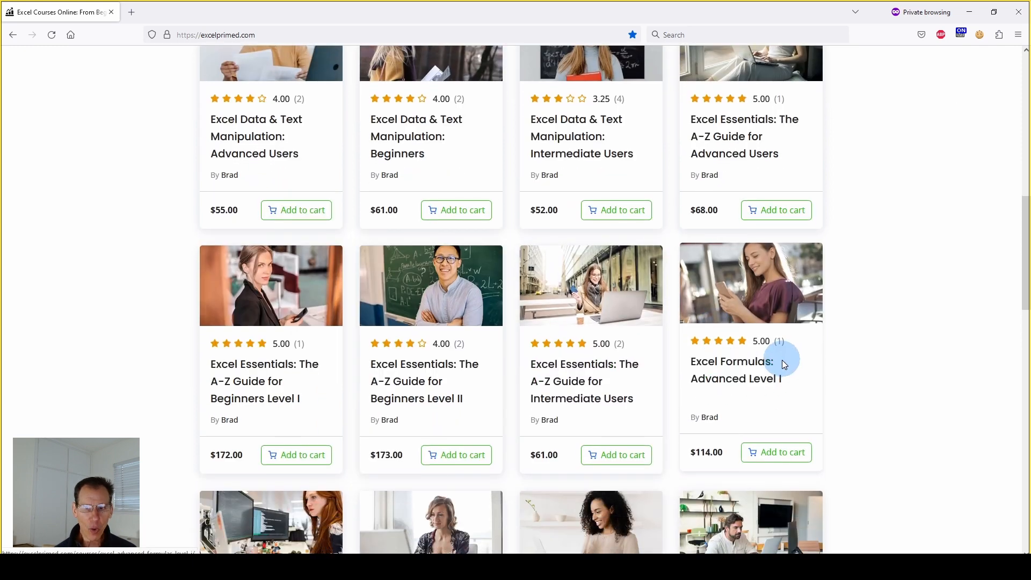
scroll(781, 361, down, 1)
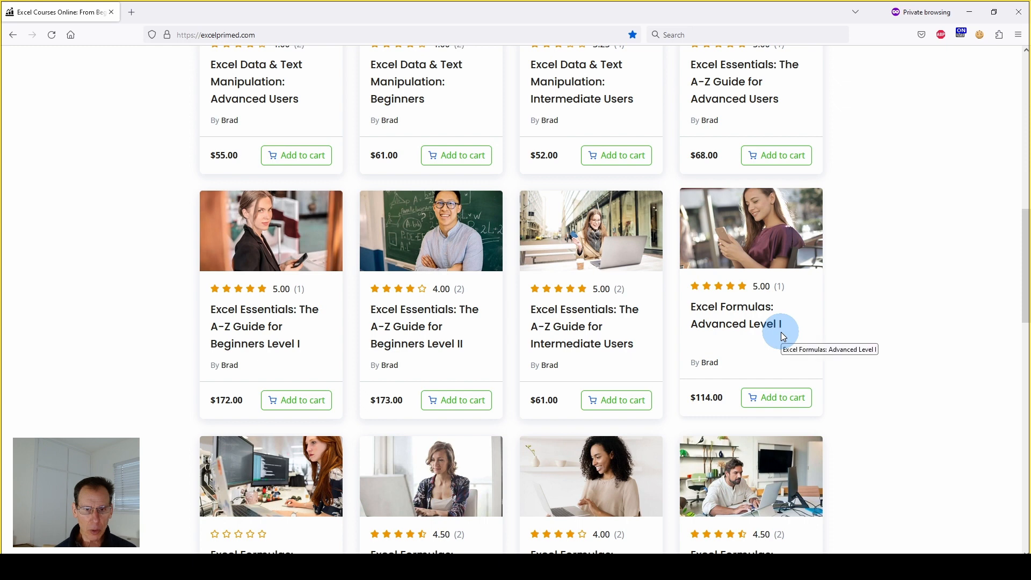
scroll(501, 476, down, 1)
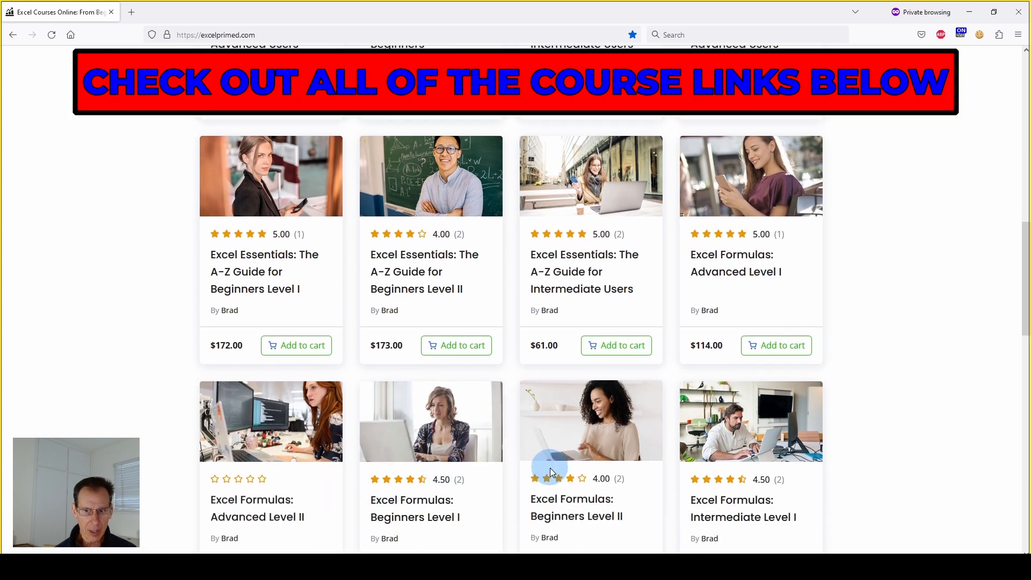
scroll(550, 468, down, 1)
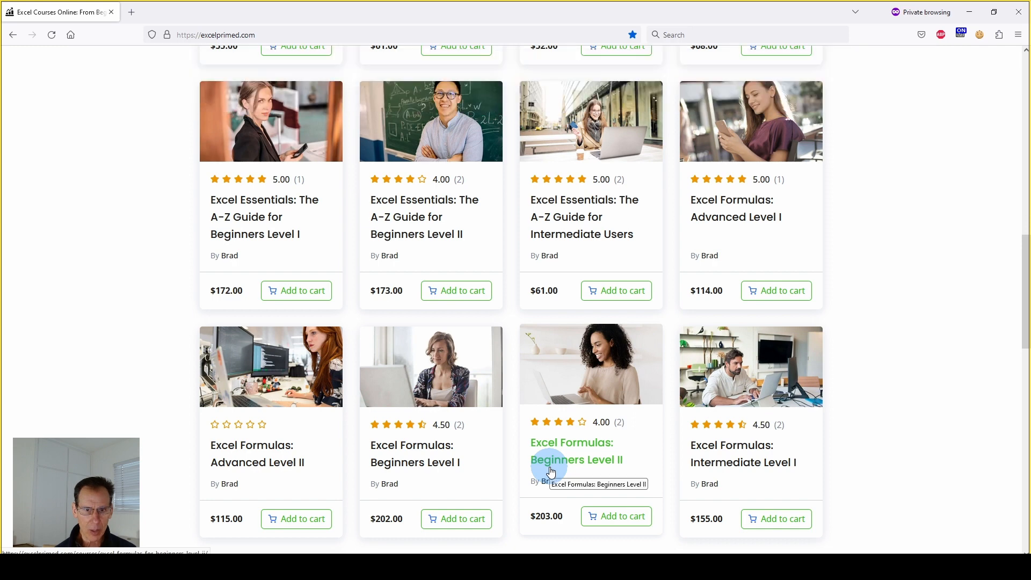
scroll(551, 471, up, 6)
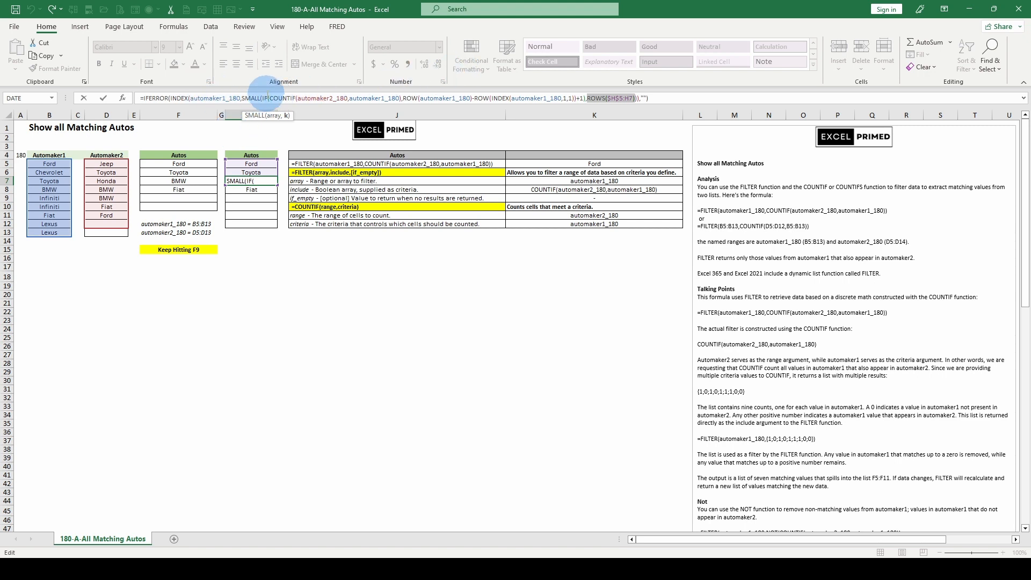
- Highlight SMALL's array argument in H7's formula, cancel the edit, and view the formulas in J5 and H5
click(273, 116)
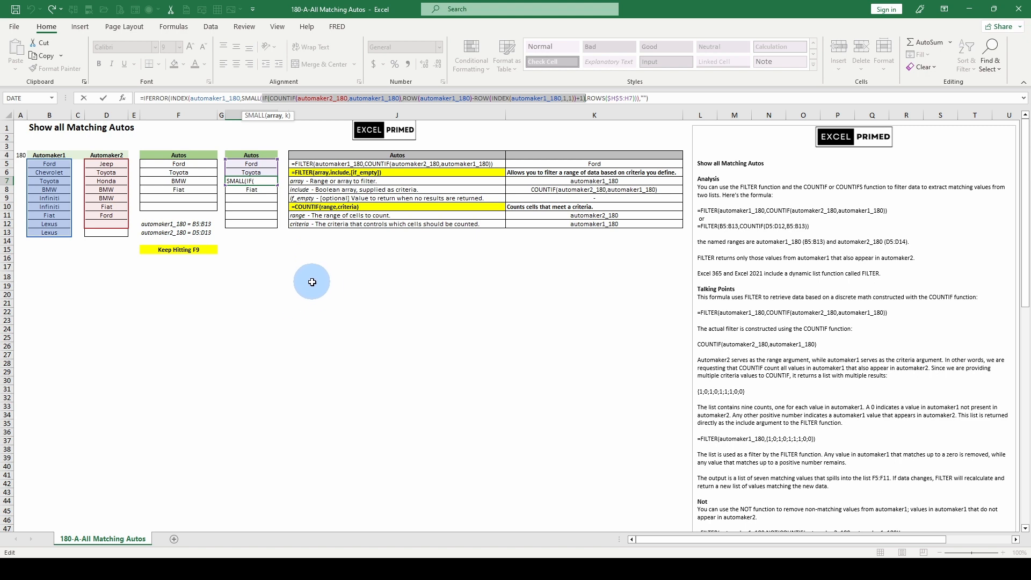
key(Escape)
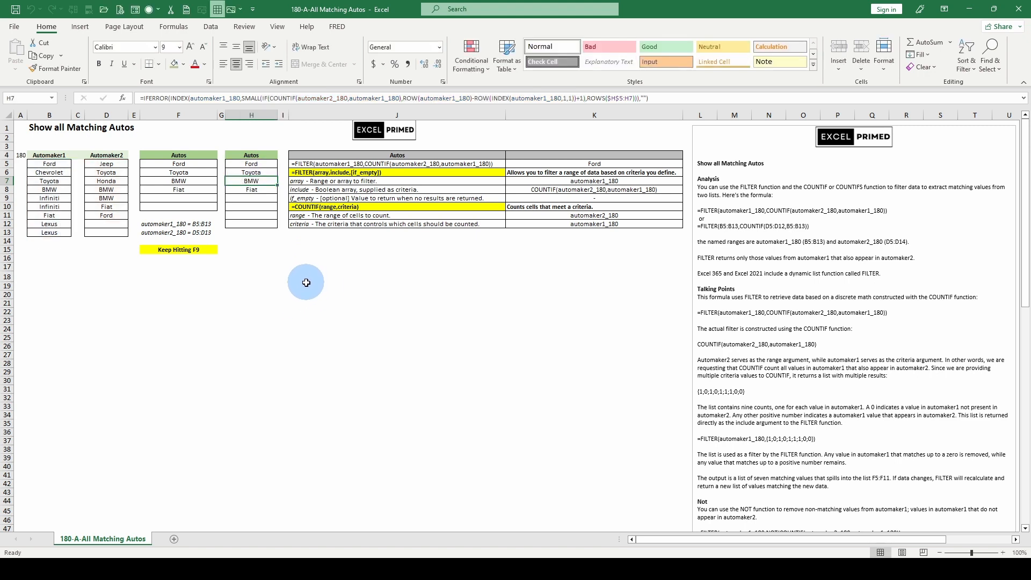
click(309, 163)
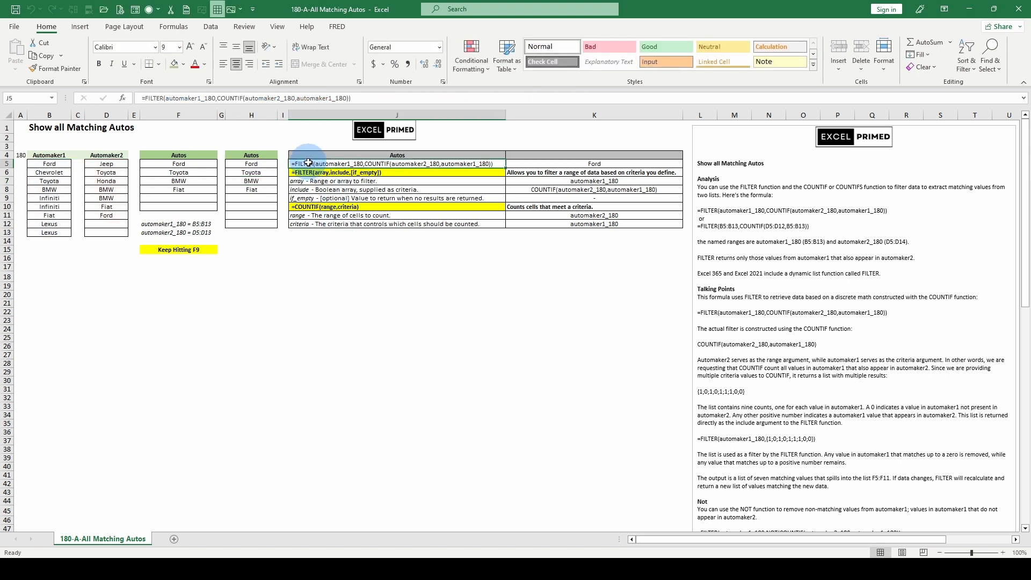
click(247, 163)
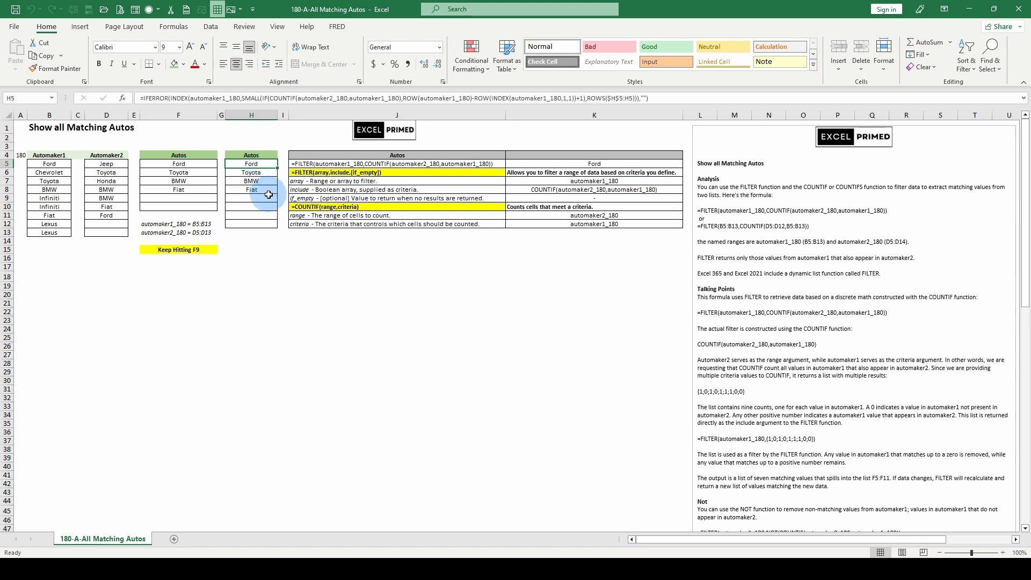
- Recalculate the workbook several more times, selecting the FILTER formula in F5 between recalculations
key(F9)
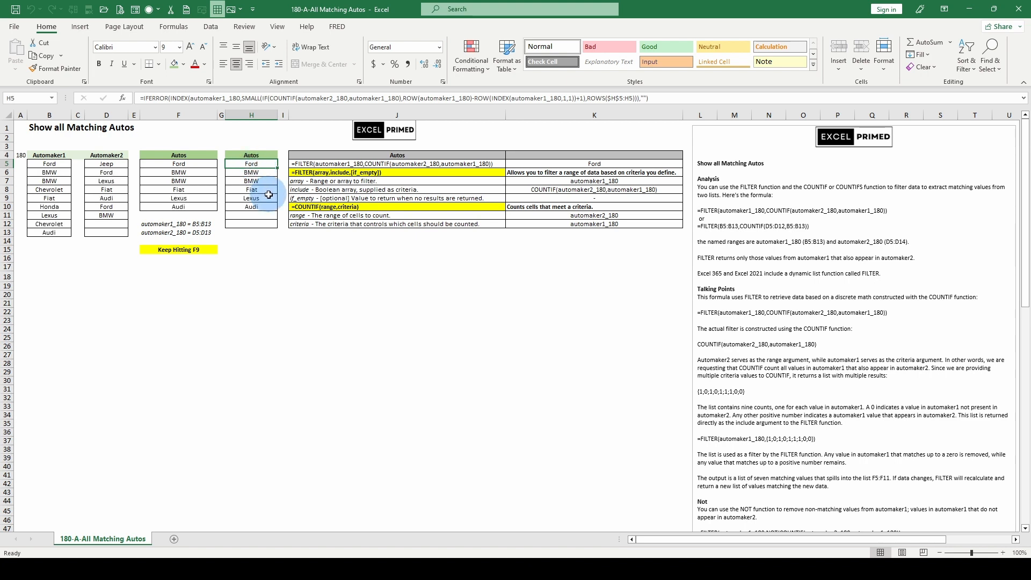
key(F9)
key(F9)
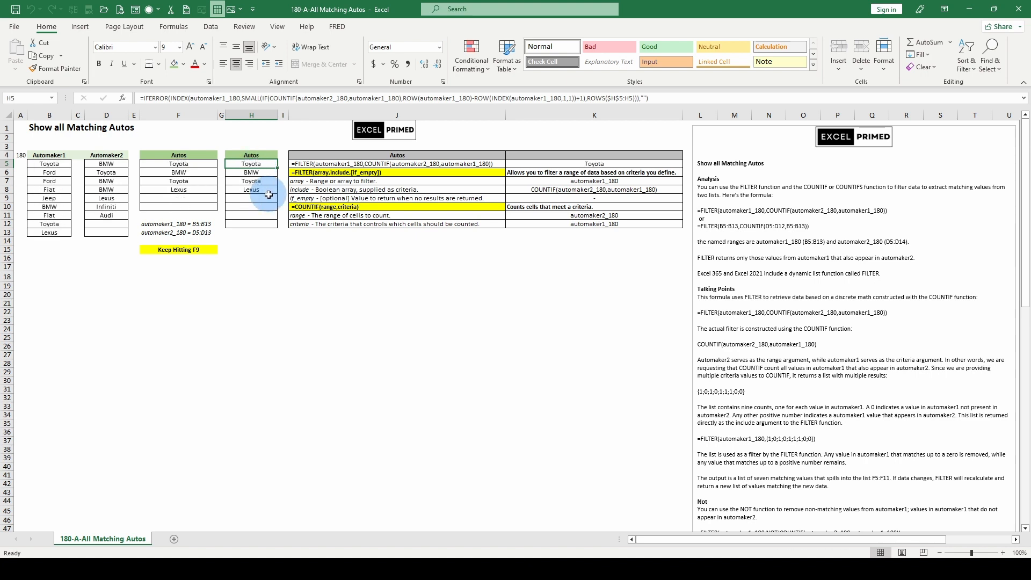
key(F9)
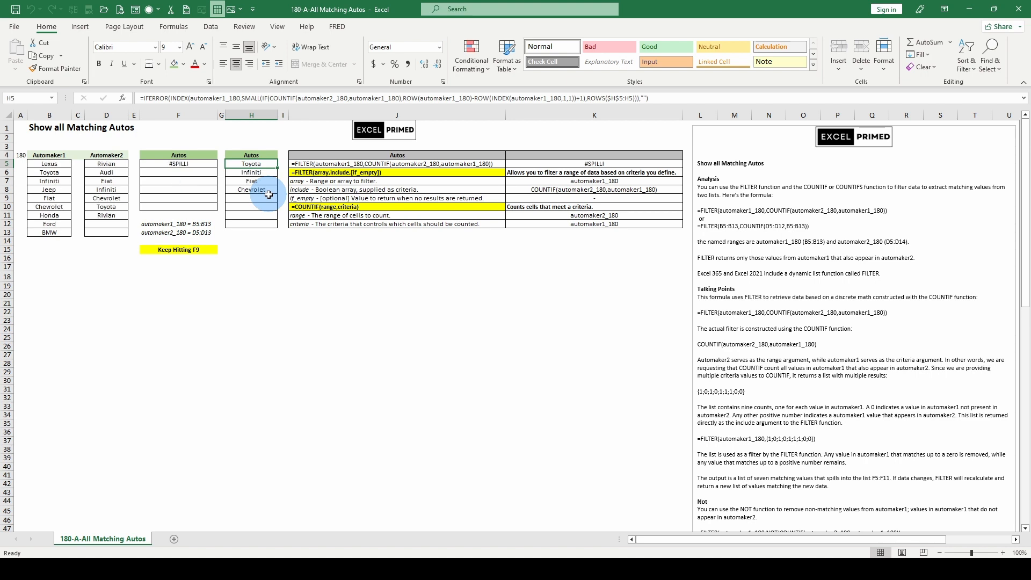
click(169, 164)
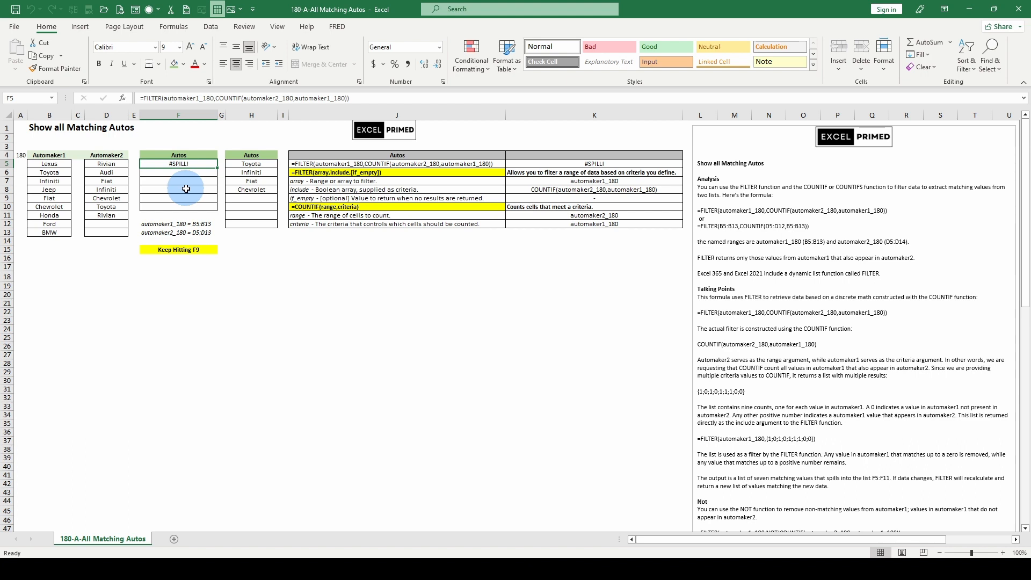
key(F9)
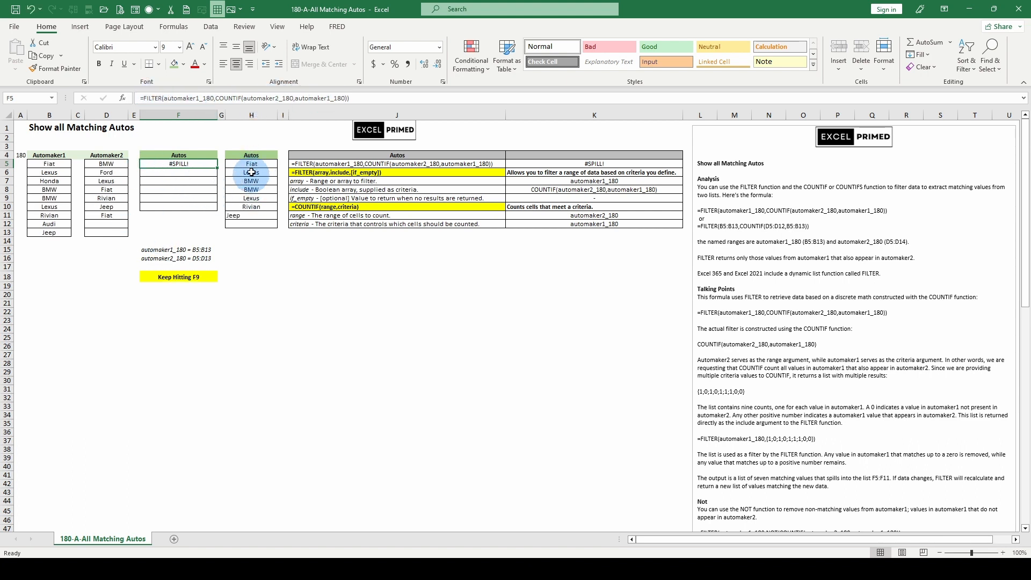
- Select cells H11 to H12 at the end of the INDEX results list
click(249, 214)
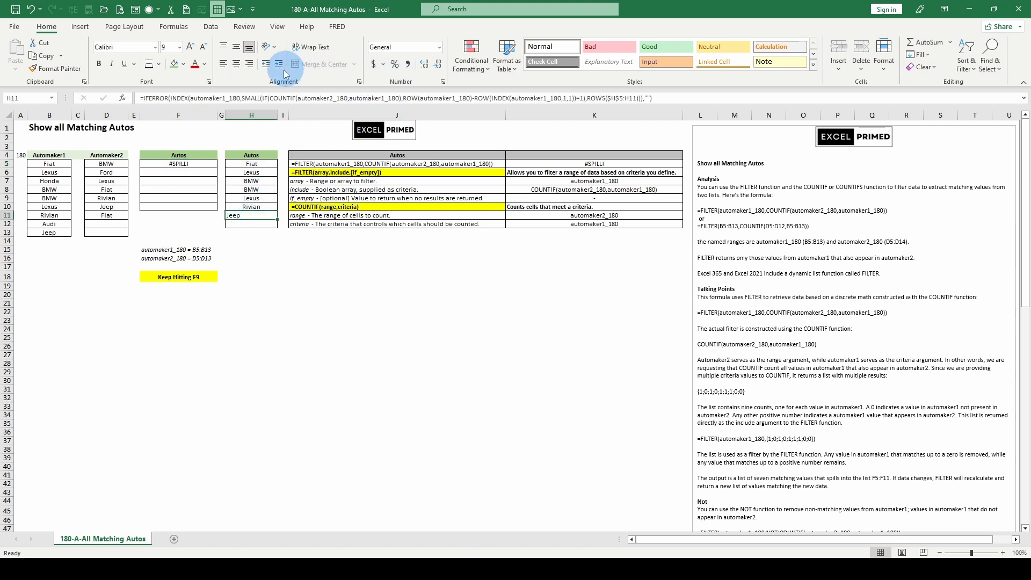
drag(249, 215, 251, 223)
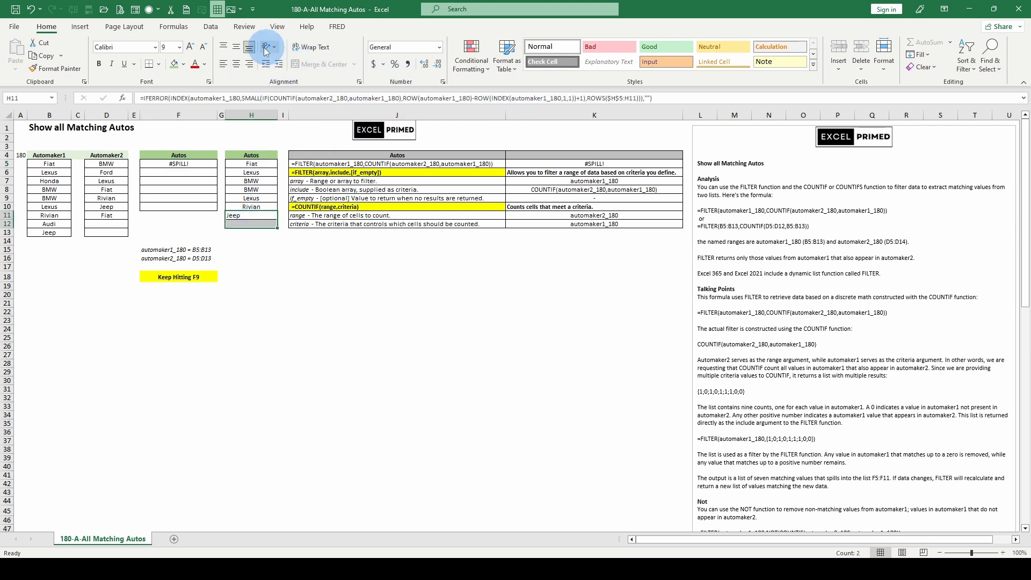
- Center-align the selected cells H11 to H12, then select the INDEX formula in H5
click(236, 64)
click(247, 164)
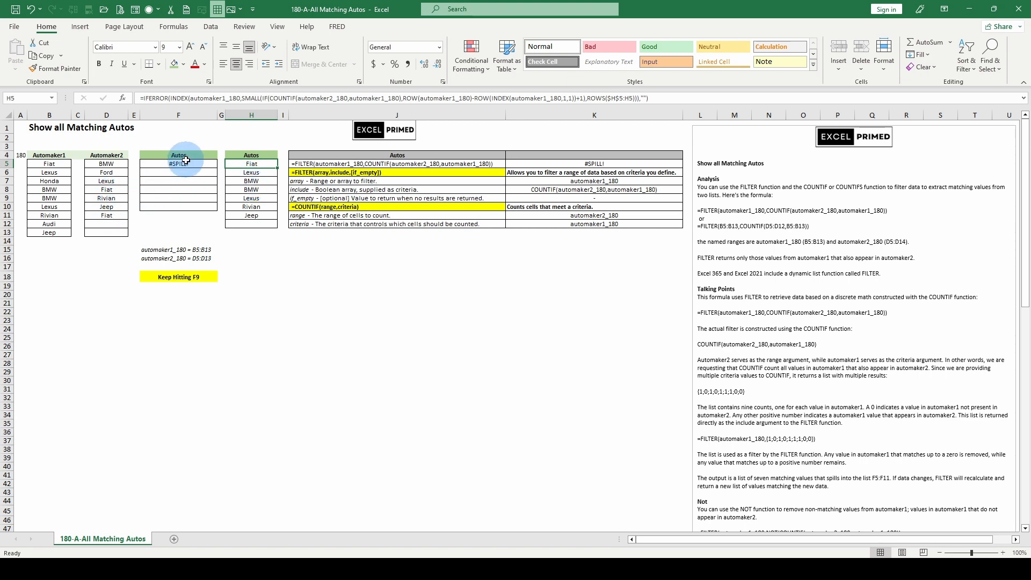
- Regenerate the random automaker lists seven more times, selecting the FILTER formula in F5 after the sixth recalculation
key(F9)
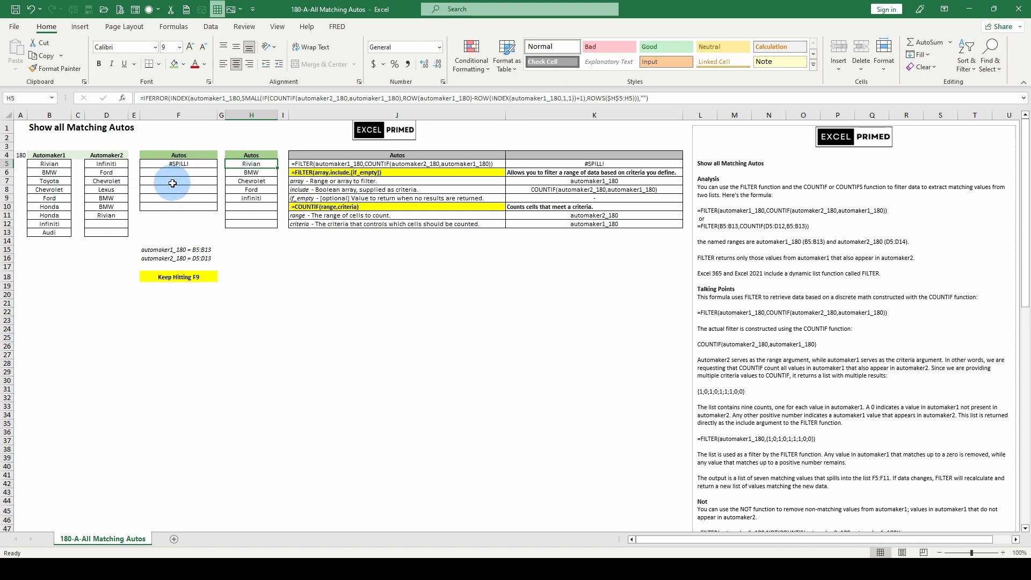
key(F9)
key(F9)
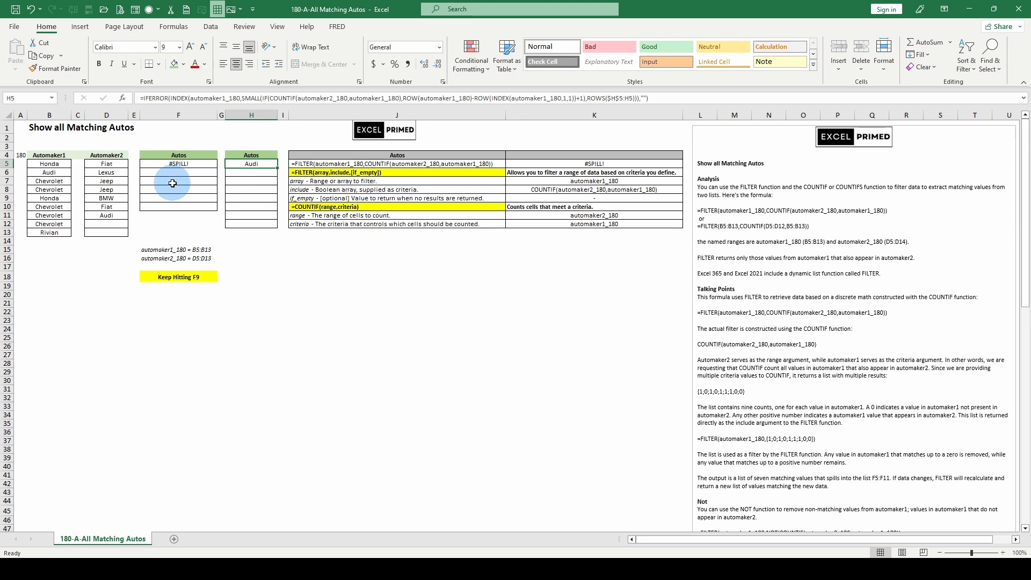
key(F9)
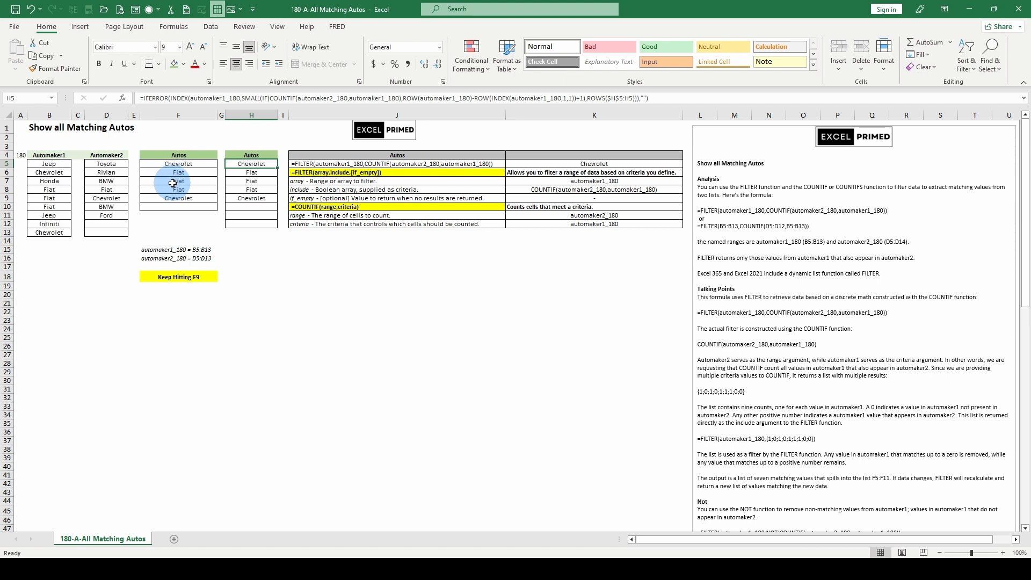
key(F9)
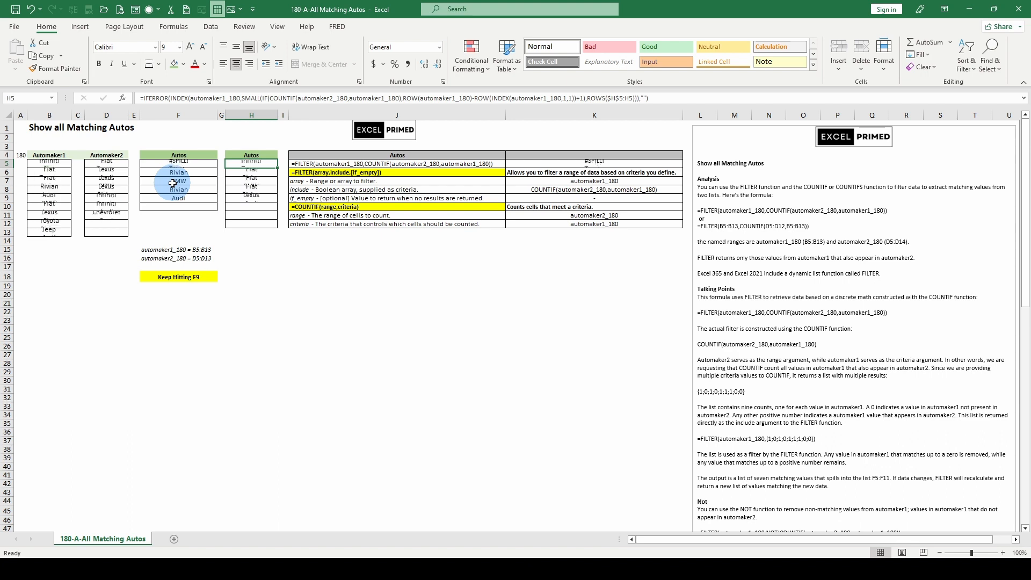
key(F9)
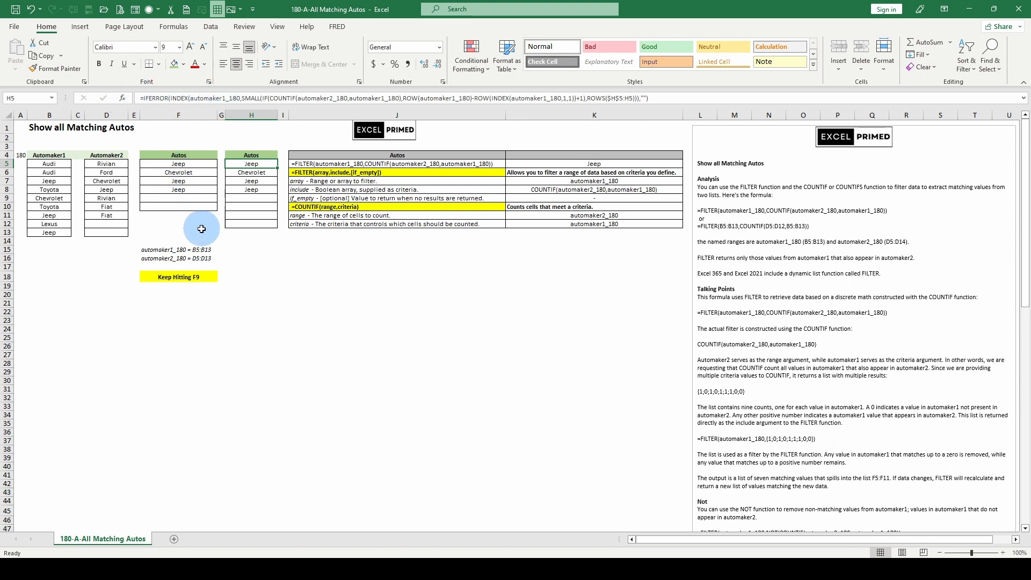
click(163, 161)
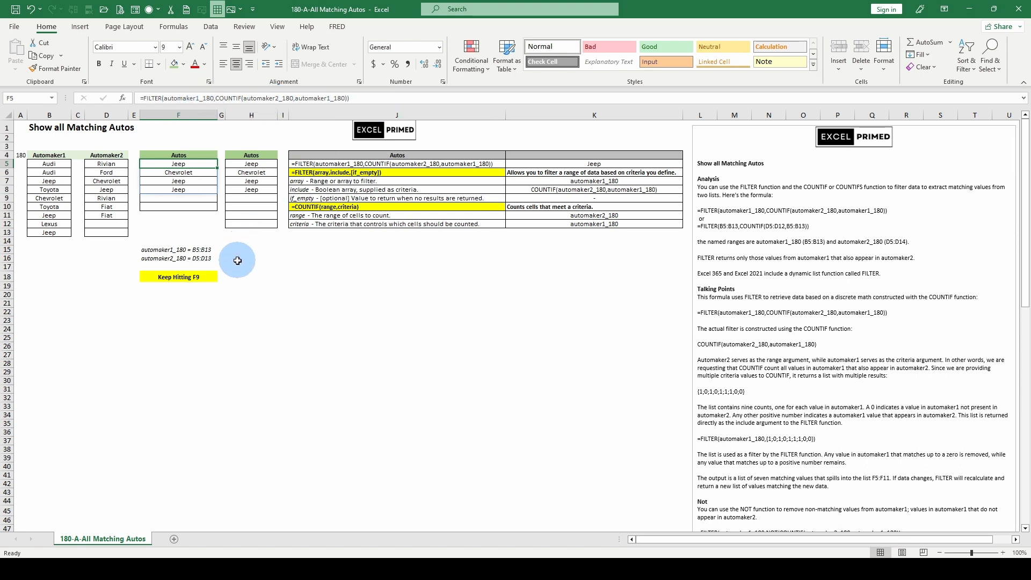
scroll(237, 260, down, 1)
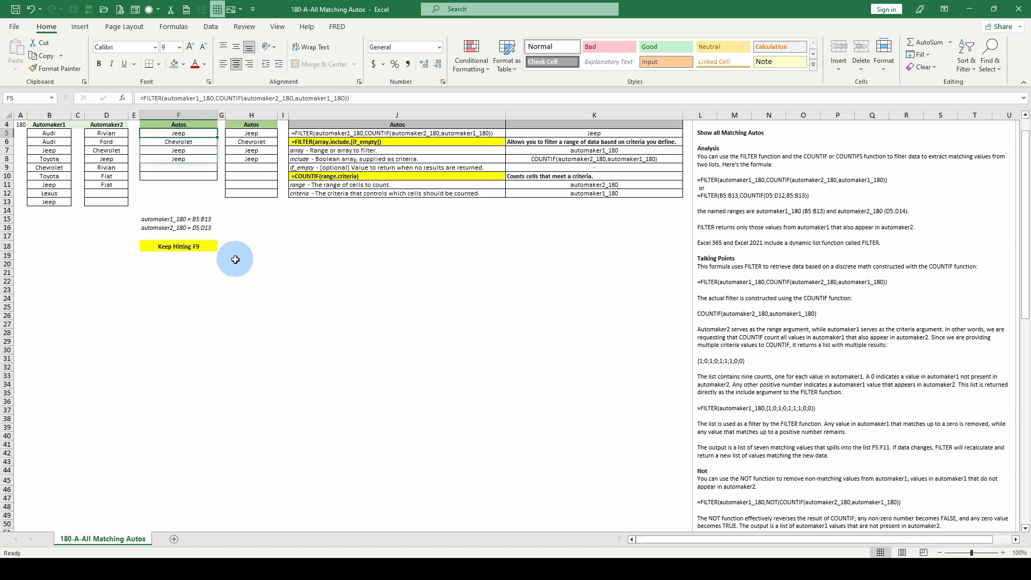
scroll(236, 260, up, 1)
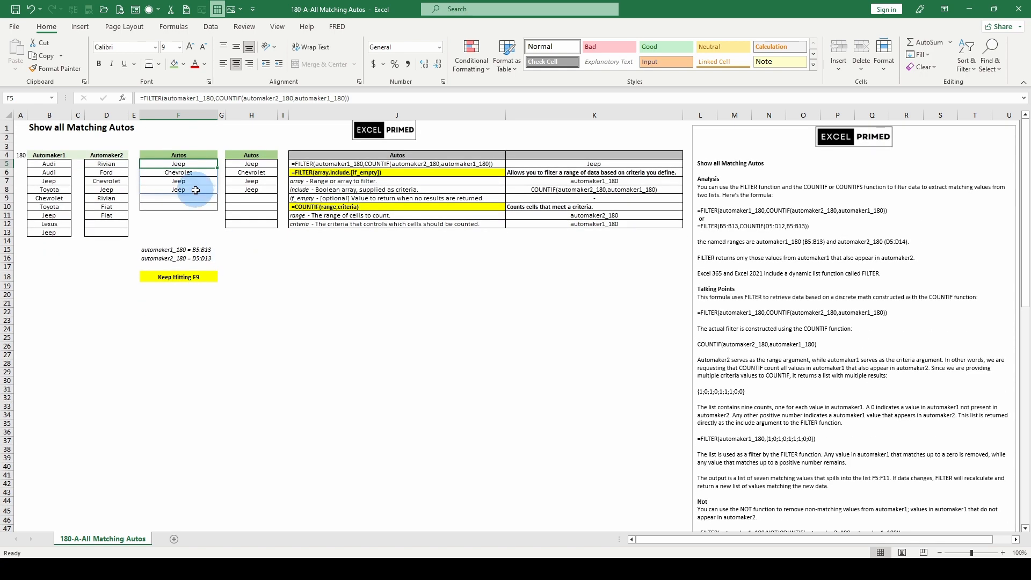
key(F9)
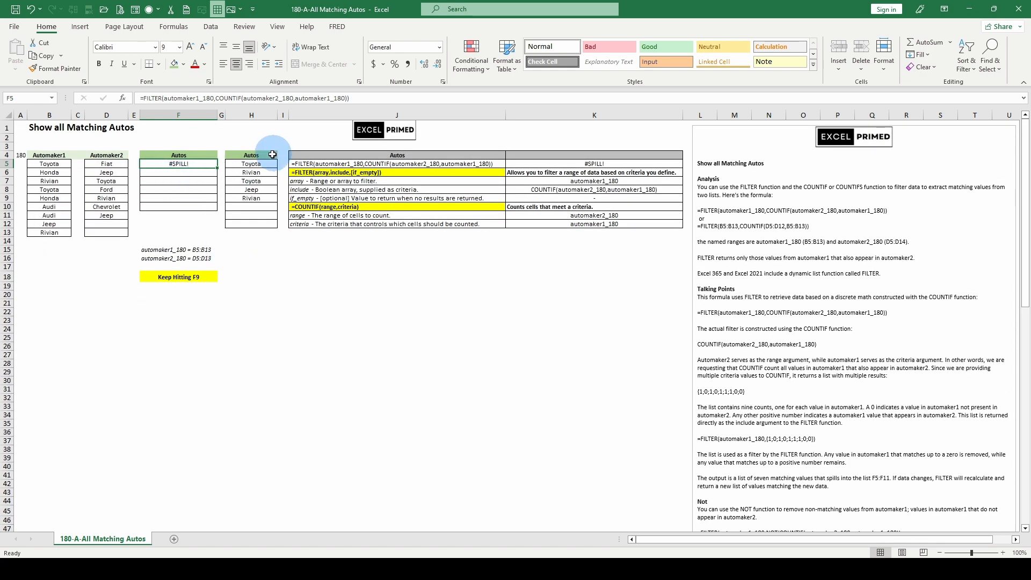
- Inspect the formulas in H5 and F5, the named-range notes in F15 to F18, and the list formula in B13
click(257, 162)
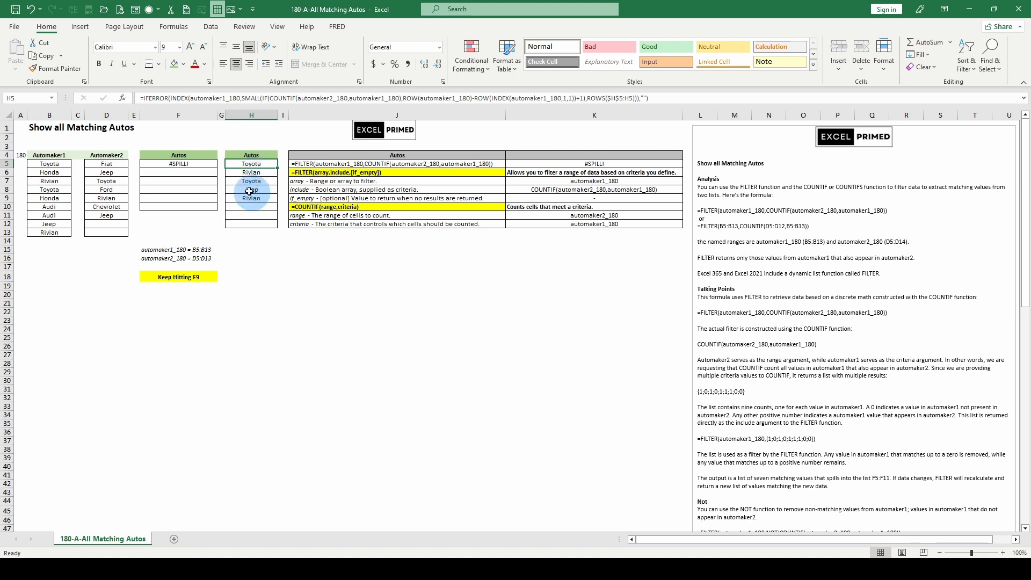
click(185, 164)
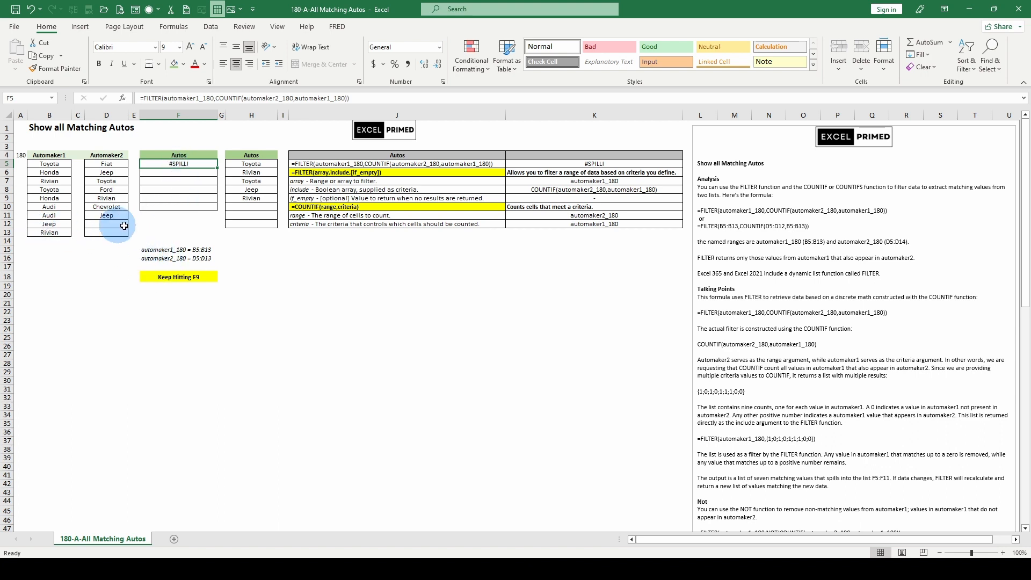
drag(146, 249, 156, 278)
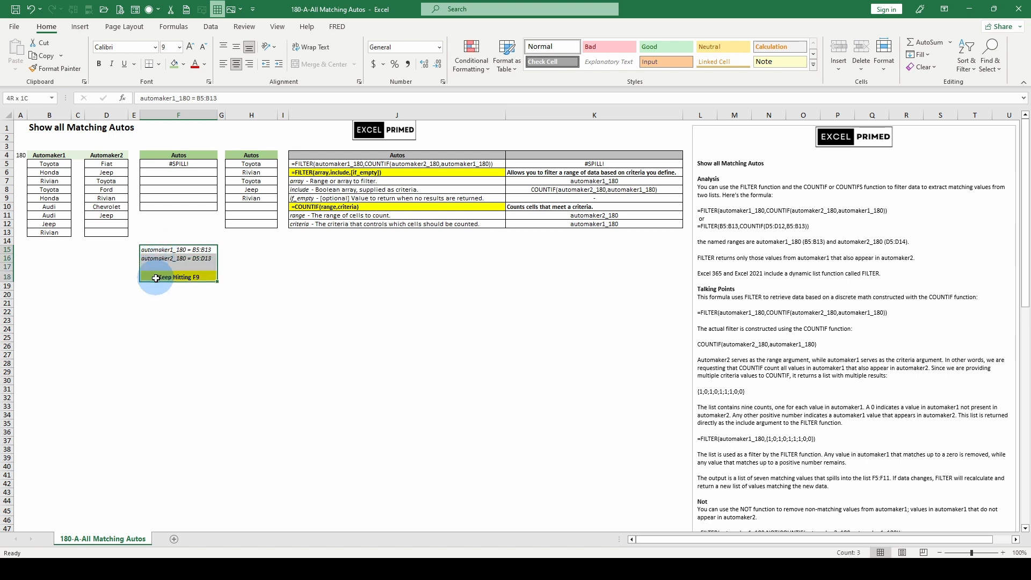
mouse_move(50, 232)
mouse_down()
mouse_move(100, 230)
mouse_move(52, 231)
mouse_up()
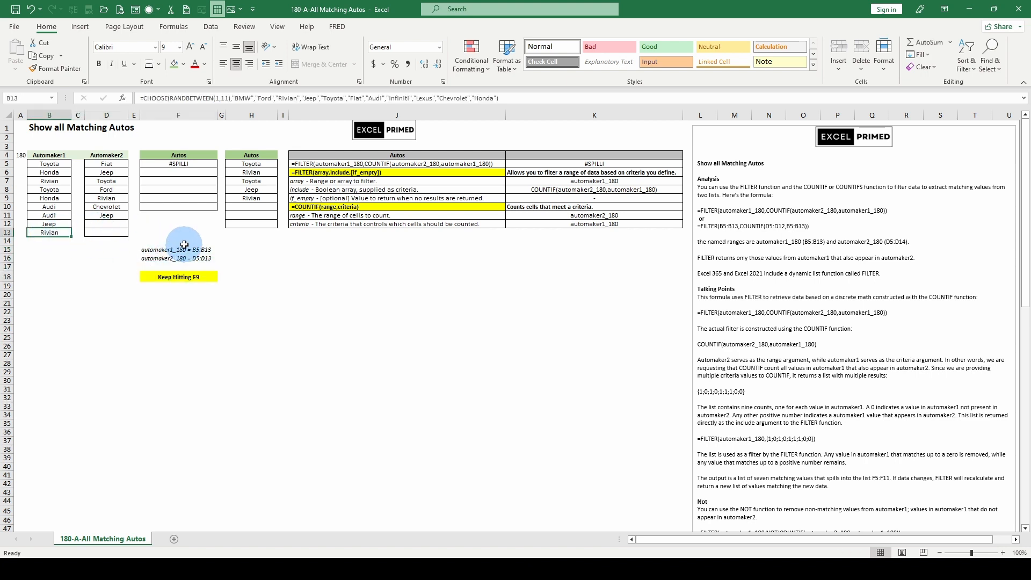
click(173, 163)
click(240, 164)
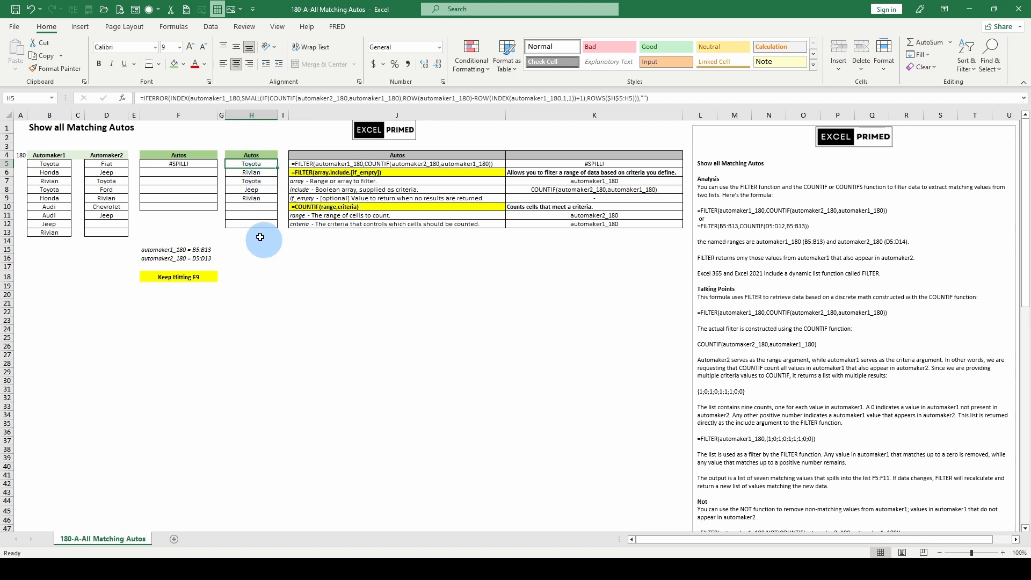
click(181, 162)
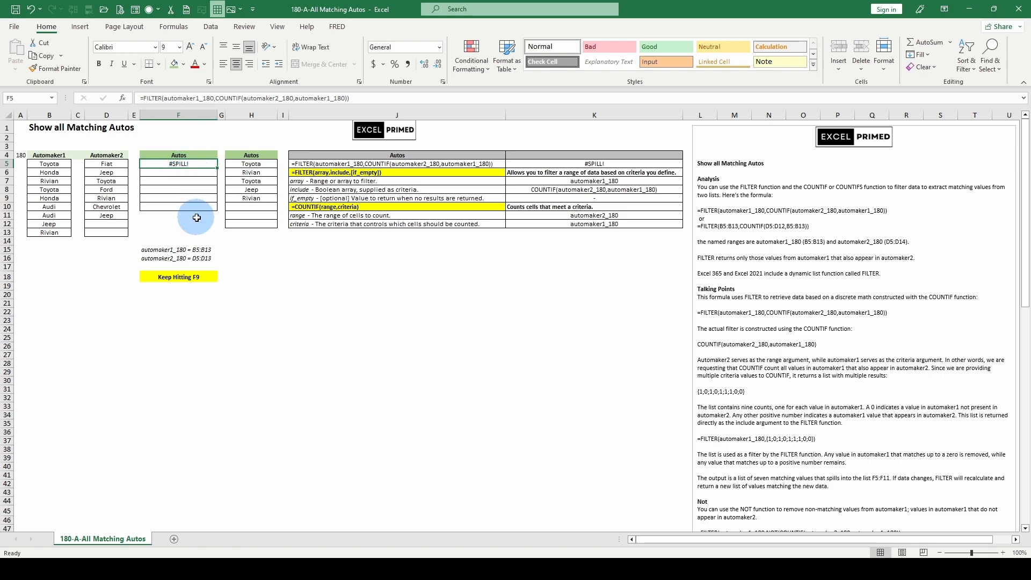
- Scroll through the explanatory notes below the lists and recalculate the workbook once more
scroll(185, 233, down, 7)
scroll(185, 234, down, 7)
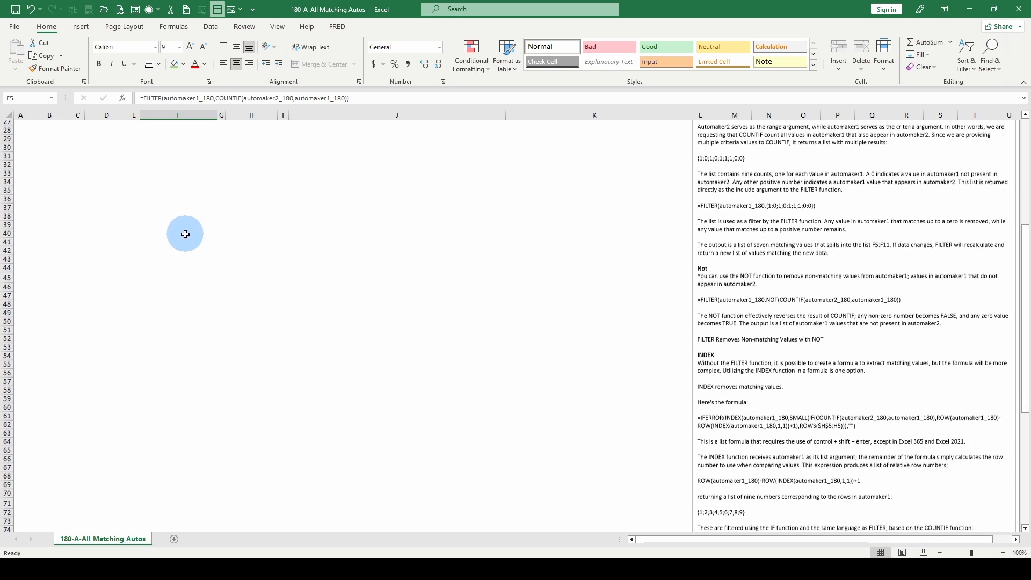
scroll(184, 235, up, 13)
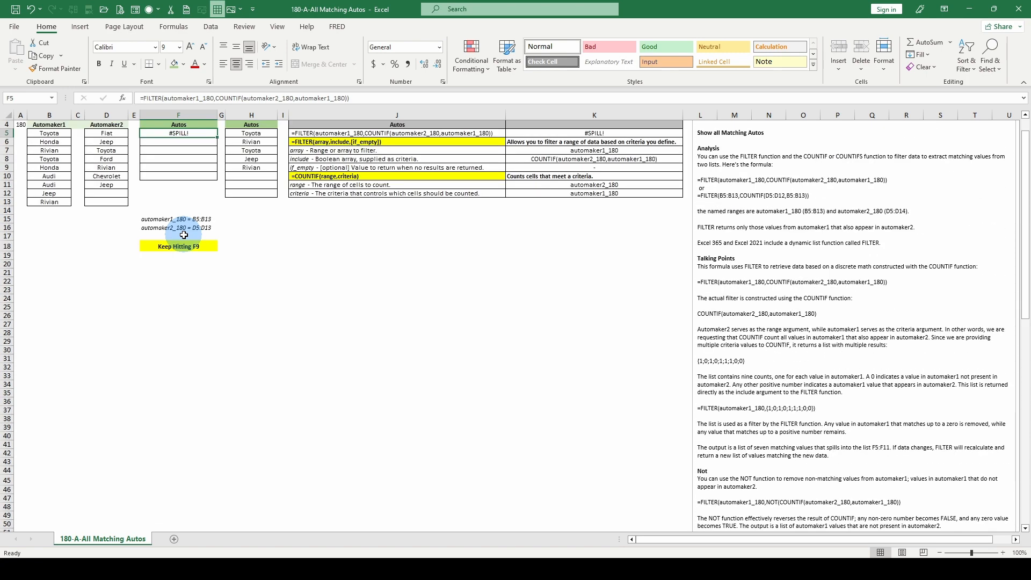
key(F9)
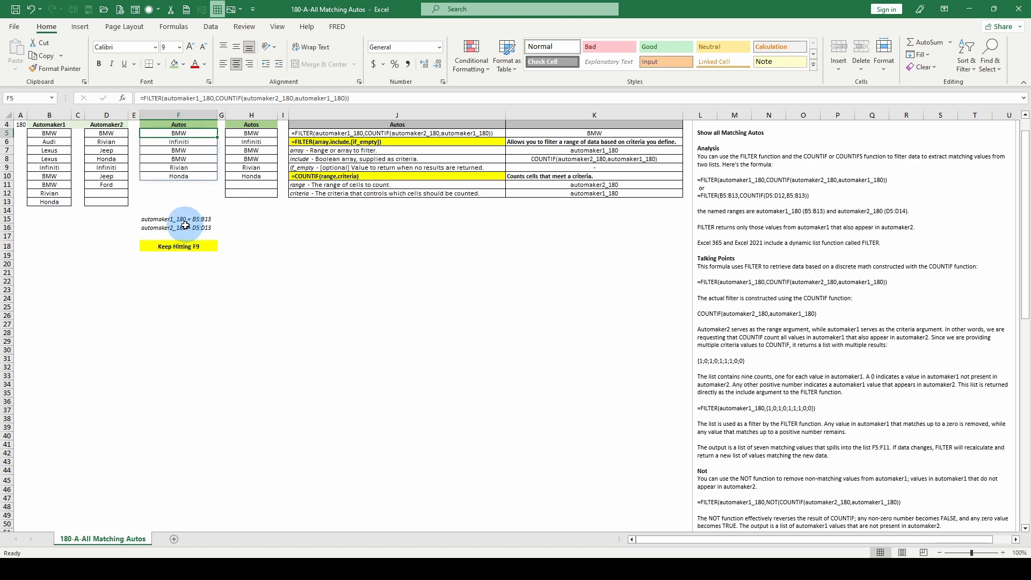
- Move the named-range notes and the Keep Hitting F9 label from F15:F18 to start at B16
drag(177, 219, 176, 244)
right_click(176, 243)
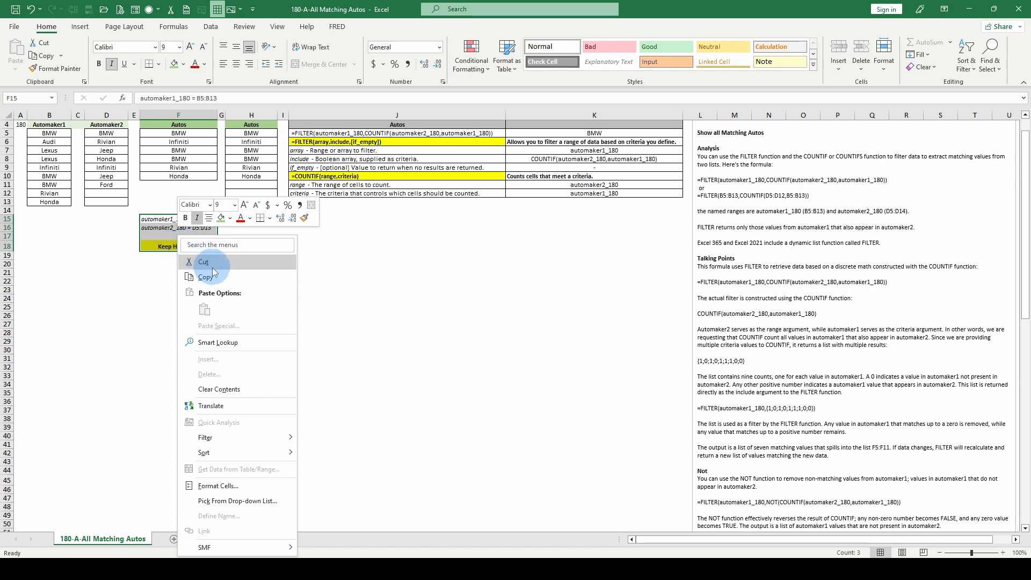
click(204, 260)
right_click(53, 231)
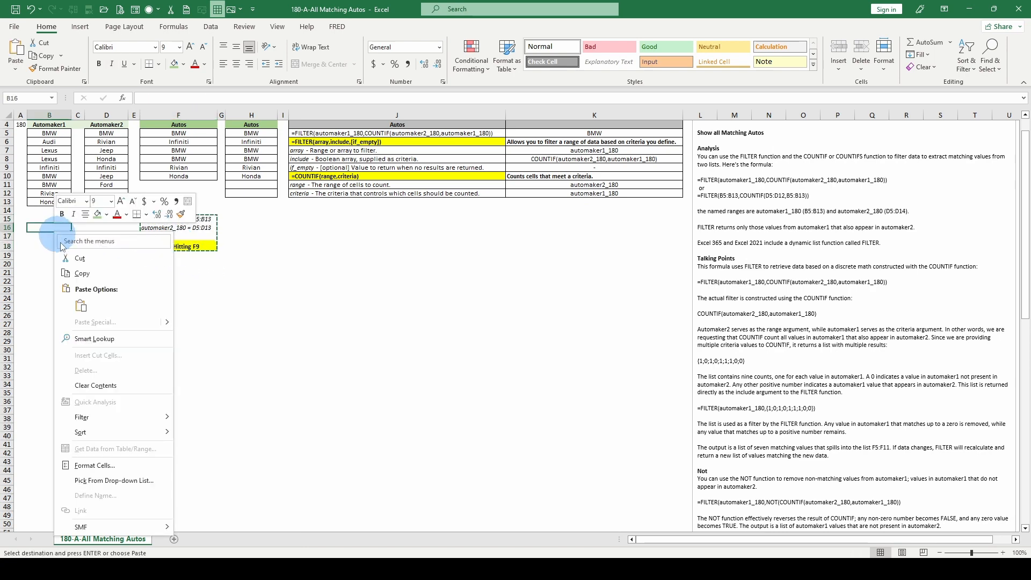
click(77, 297)
click(180, 223)
- Select the FILTER formula in F5 and recalculate the workbook
scroll(181, 223, up, 1)
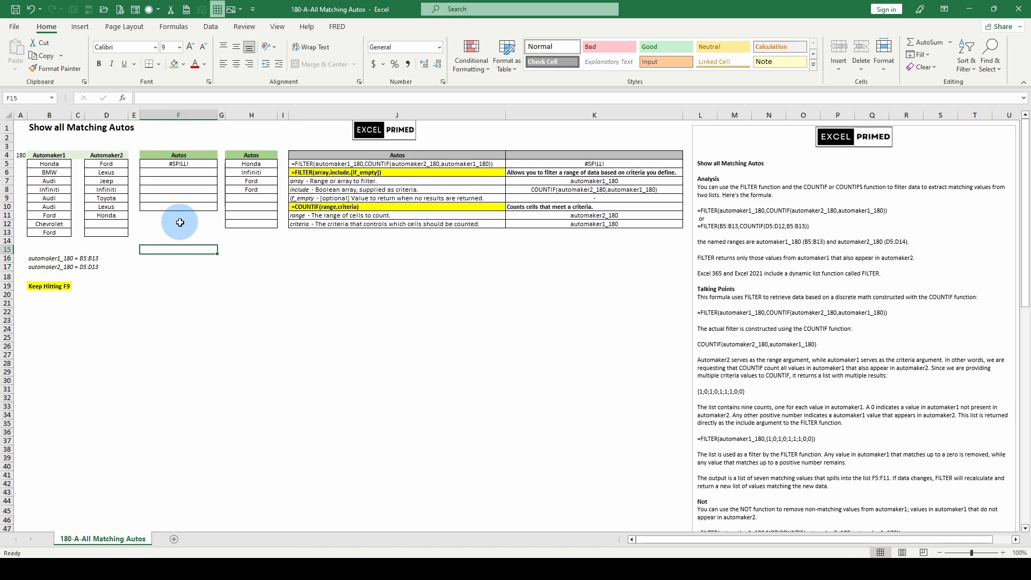
click(182, 165)
key(F9)
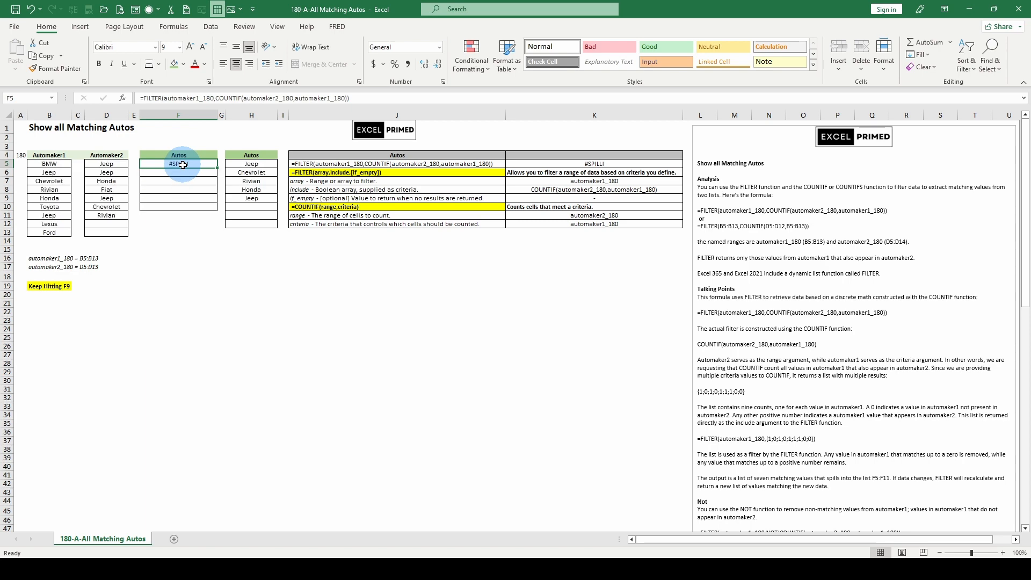